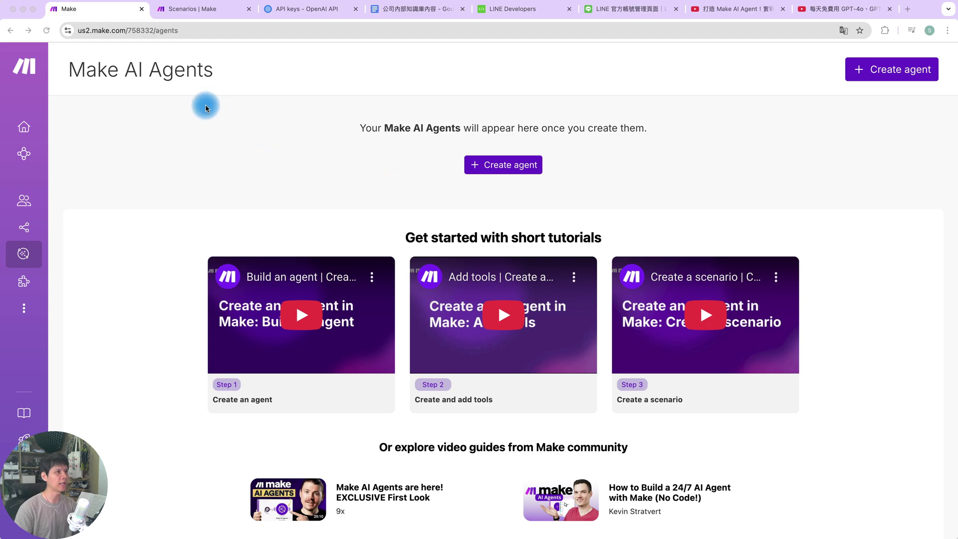
{"action": "left_click", "coordinate": [188, 161]}
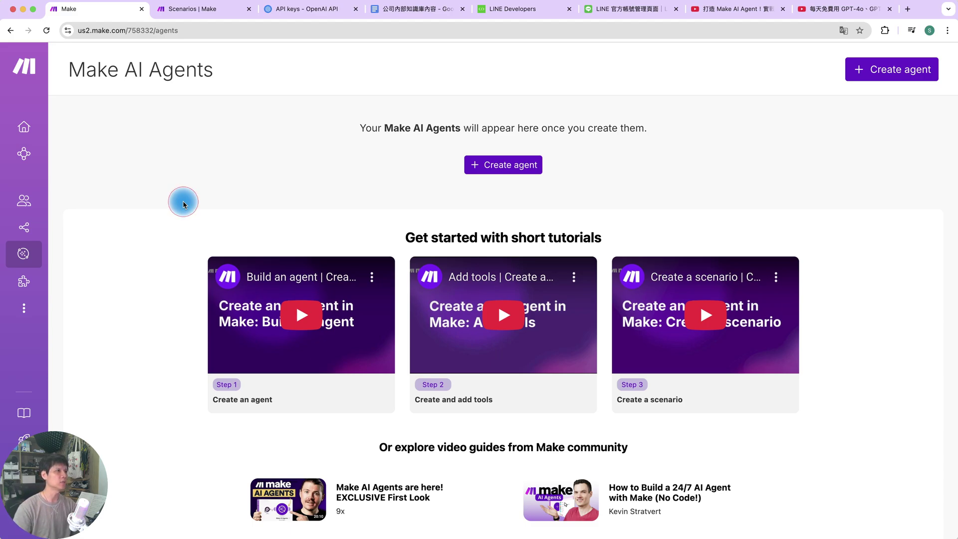
{"action": "left_click", "coordinate": [170, 12]}
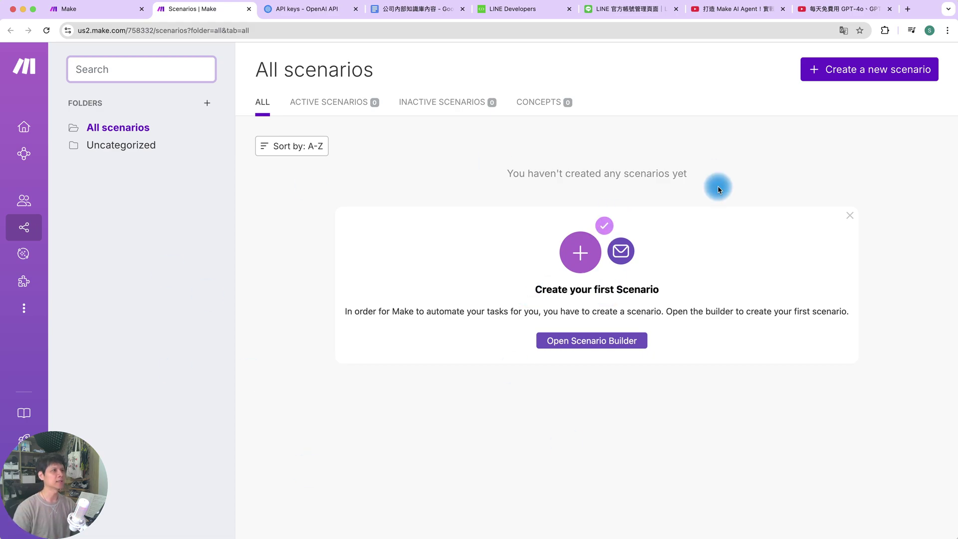
{"action": "left_click", "coordinate": [102, 7]}
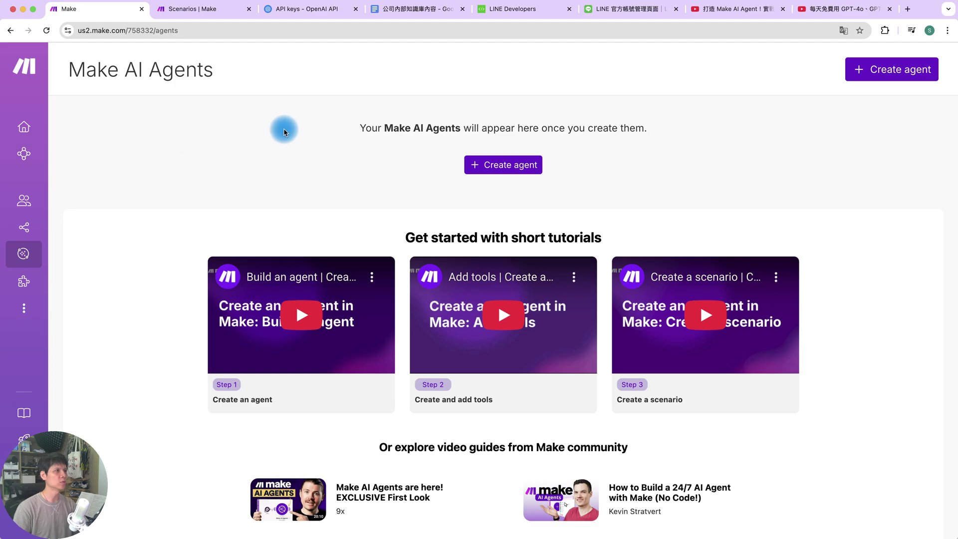
{"action": "mouse_move", "coordinate": [65, 253]}
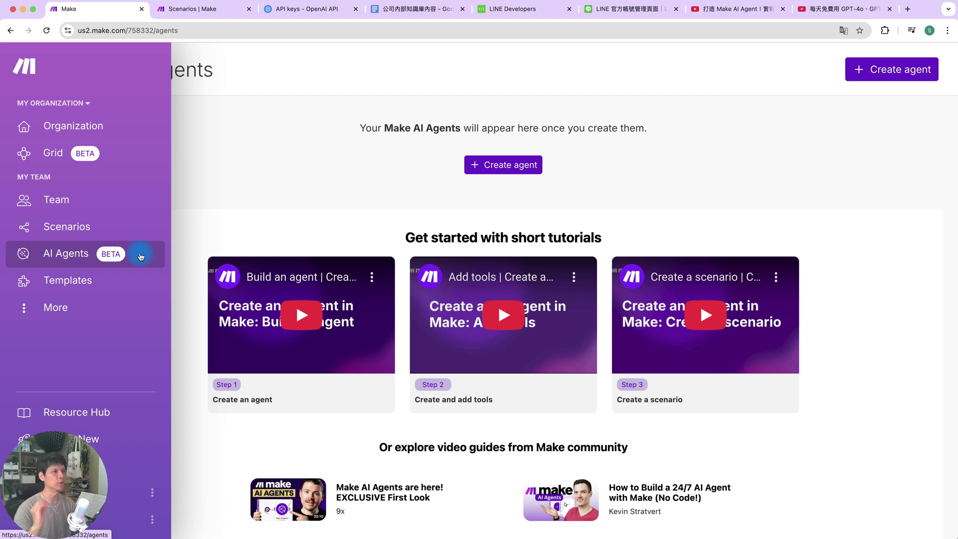
Start creating an AI agent and begin a new connection for it with OpenAI as the connection type.
{"action": "left_click", "coordinate": [501, 167]}
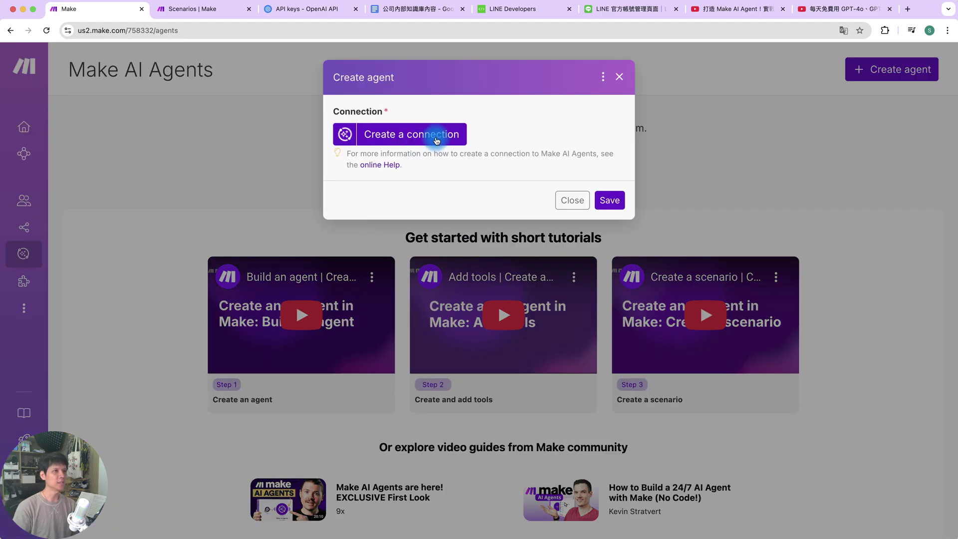
{"action": "left_click", "coordinate": [437, 140]}
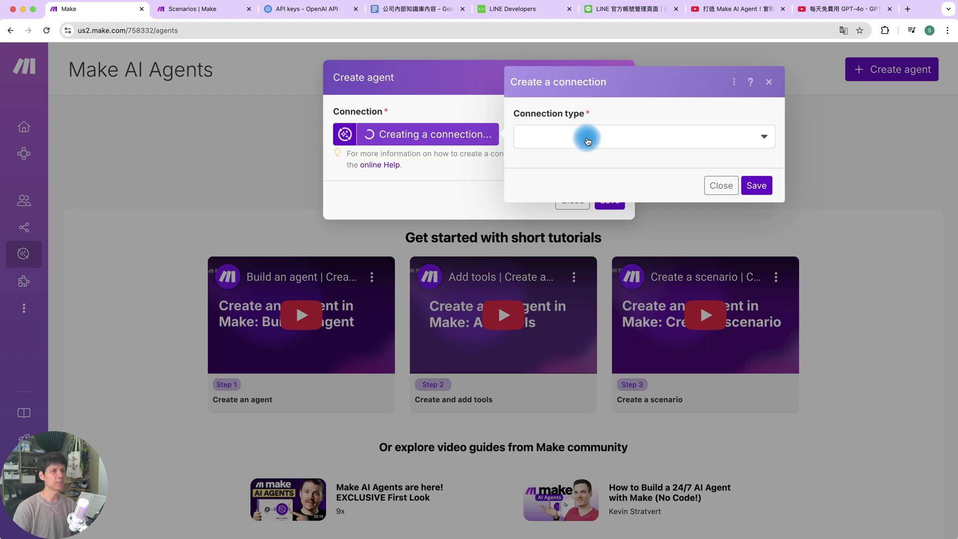
{"action": "left_click", "coordinate": [587, 141]}
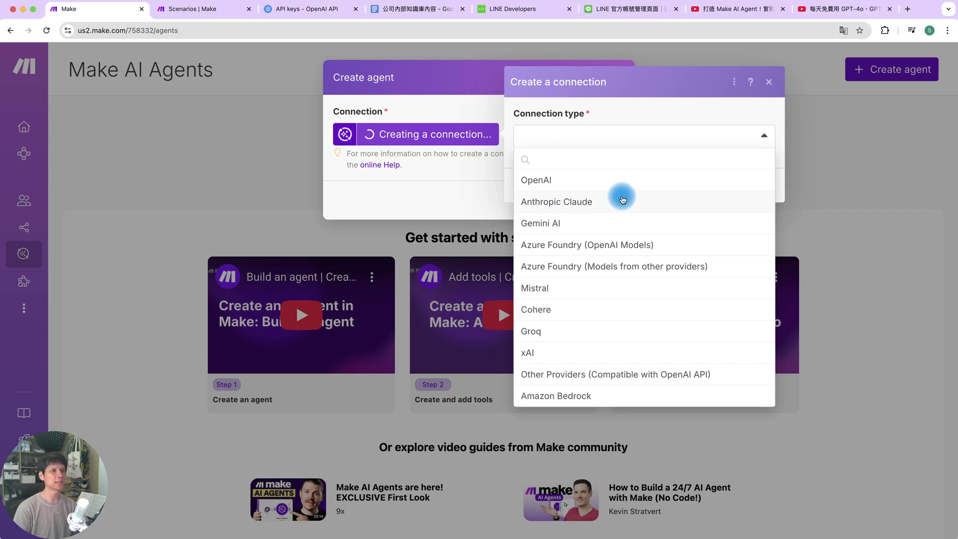
{"action": "left_click", "coordinate": [564, 179]}
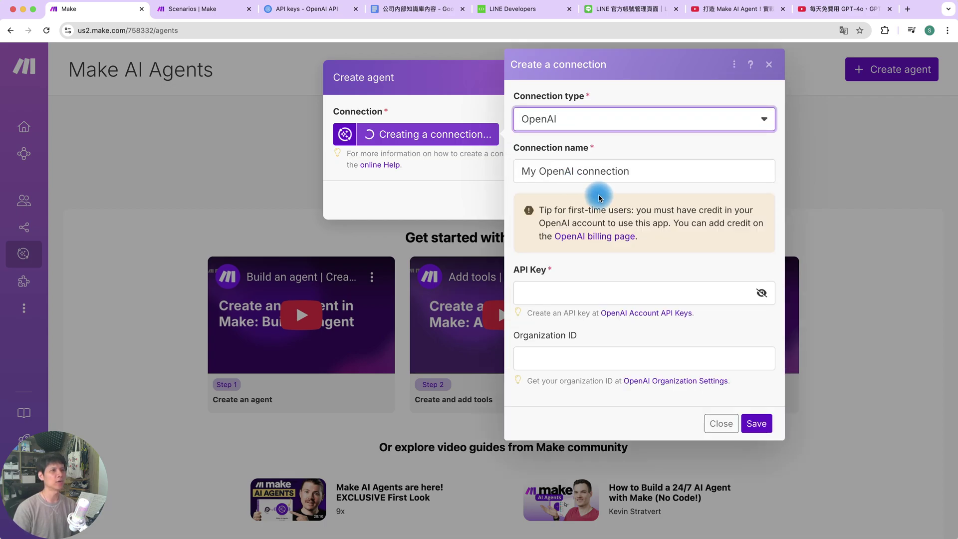
{"action": "left_click", "coordinate": [595, 293]}
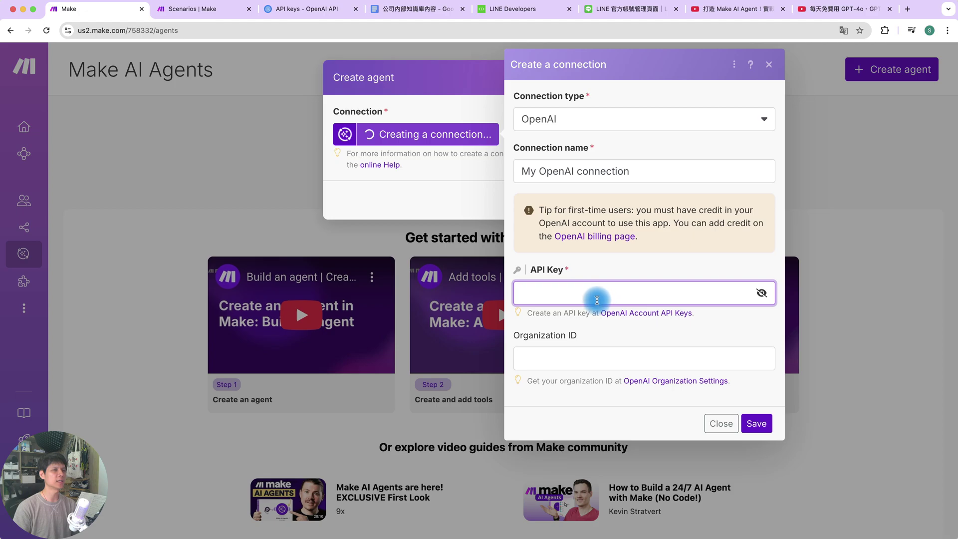
Switch to the OpenAI API keys page, create a secret key named knowledge_base in the AIBase project, and copy it.
{"action": "left_click", "coordinate": [843, 12]}
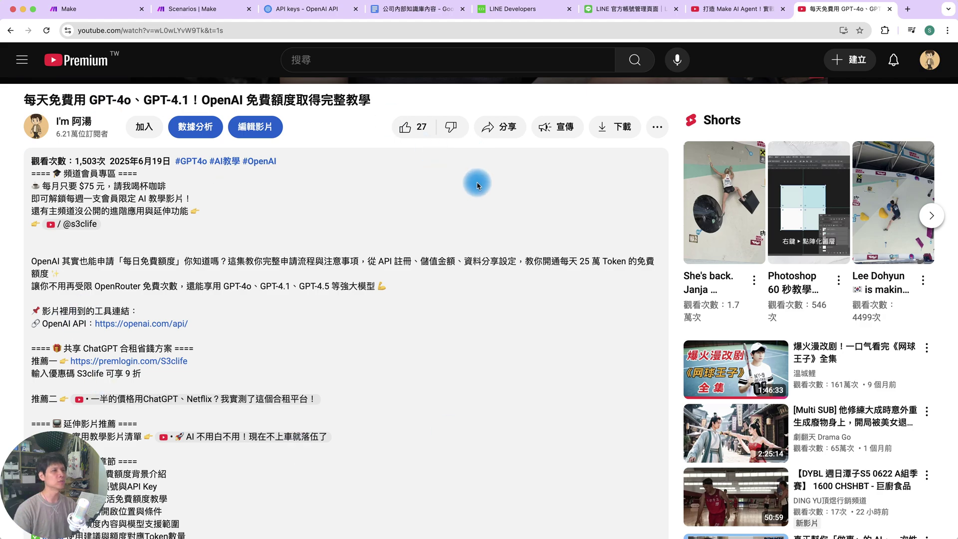
{"action": "left_click", "coordinate": [310, 9]}
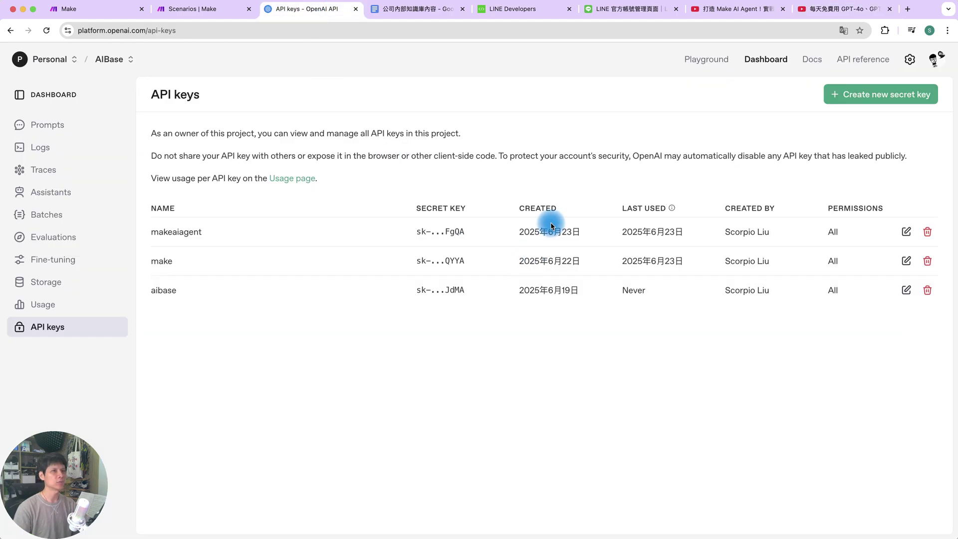
{"action": "left_click", "coordinate": [860, 103]}
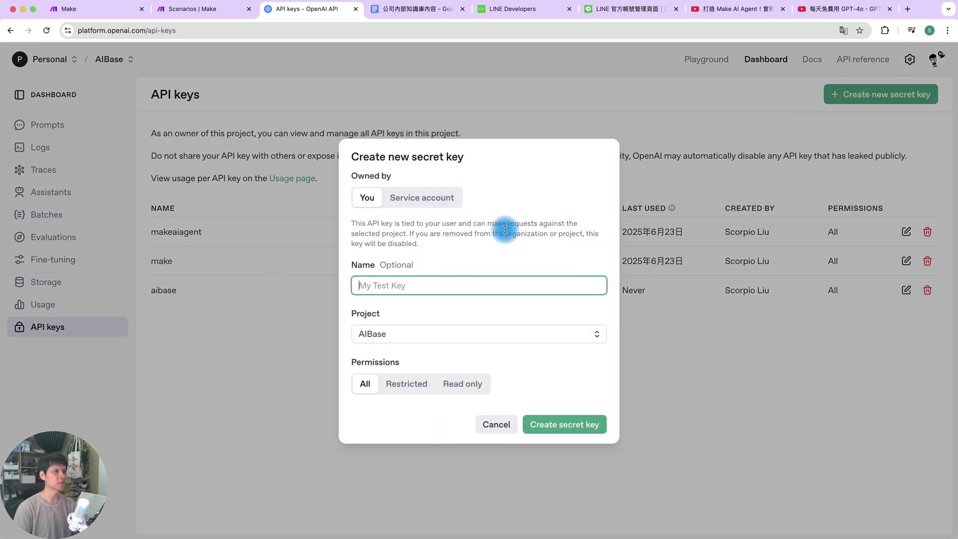
{"action": "key", "text": "super+Tab"}
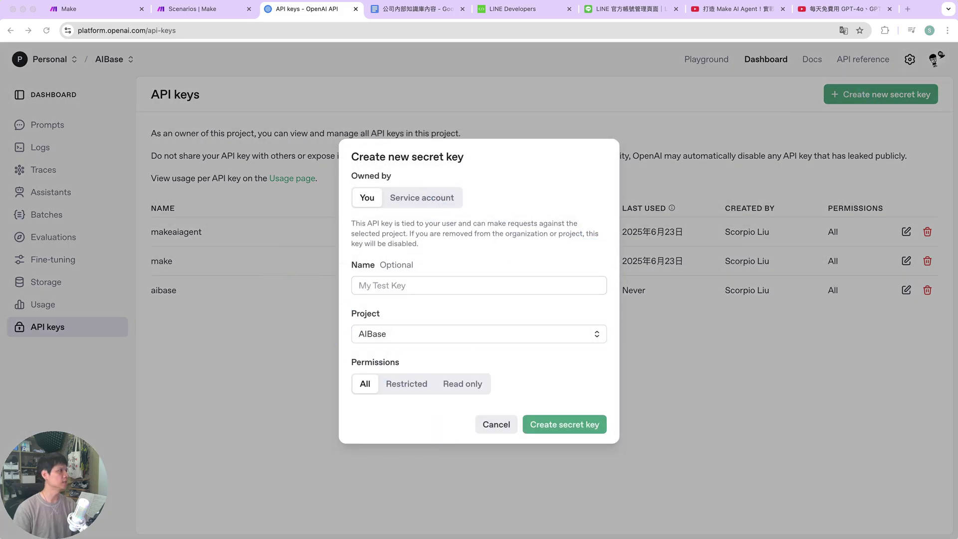
{"action": "left_click", "coordinate": [419, 282]}
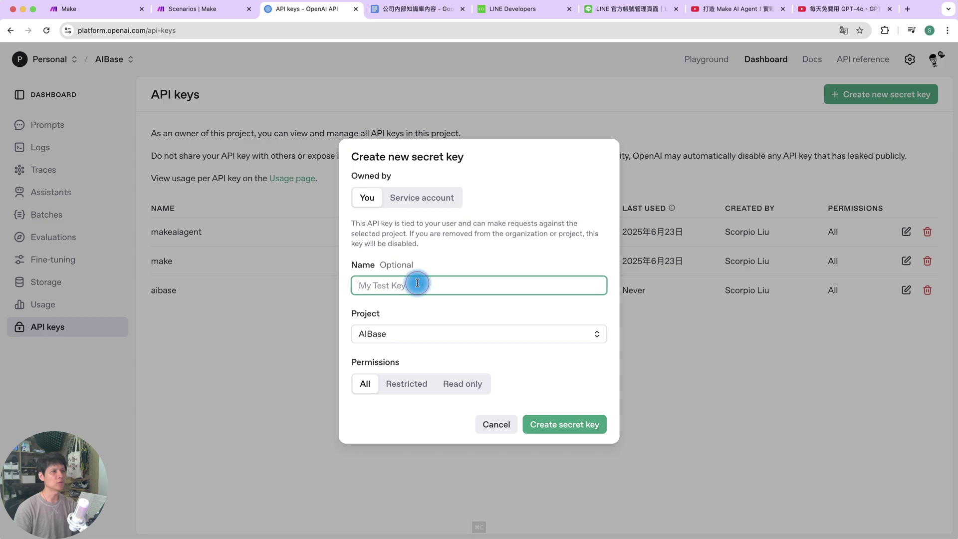
{"action": "type", "text": "knowledge_base"}
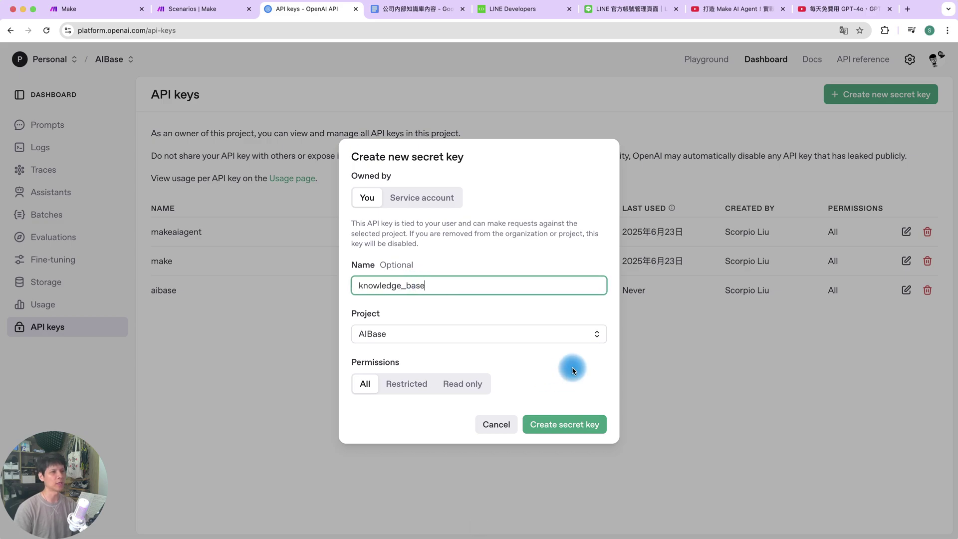
{"action": "left_click", "coordinate": [569, 424]}
{"action": "left_click", "coordinate": [578, 304]}
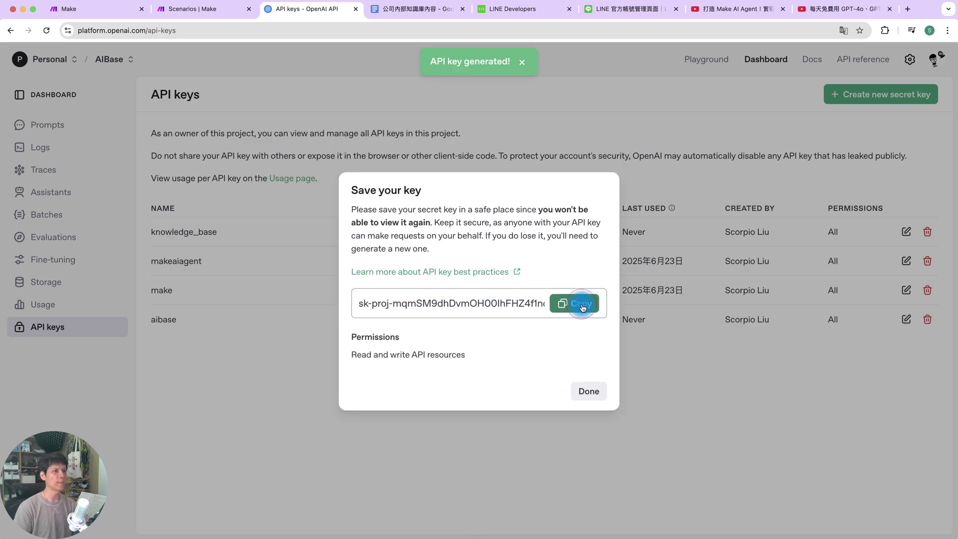
Switch back to Make, paste the API key into the OpenAI connection, and save the connection.
{"action": "left_click", "coordinate": [182, 8]}
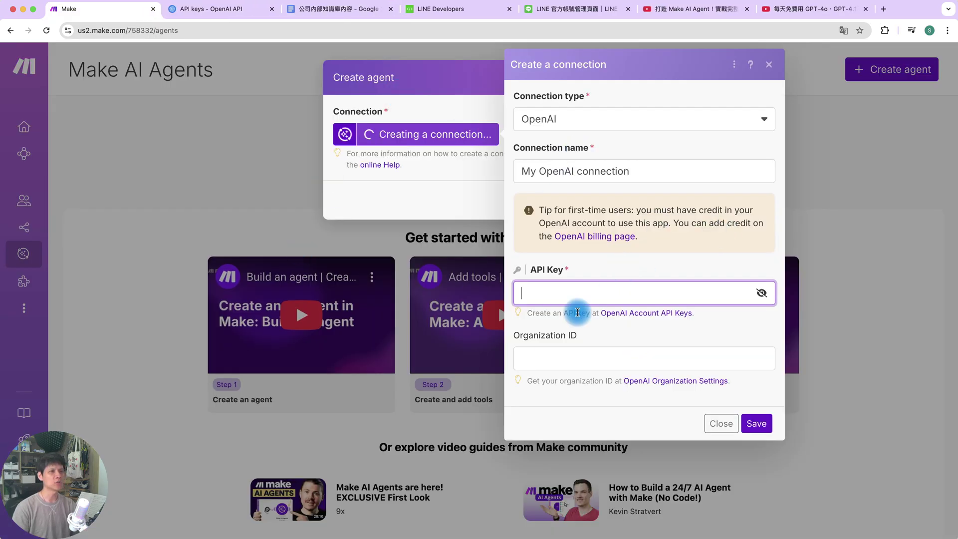
{"action": "key", "text": "super+v"}
{"action": "left_click", "coordinate": [755, 424]}
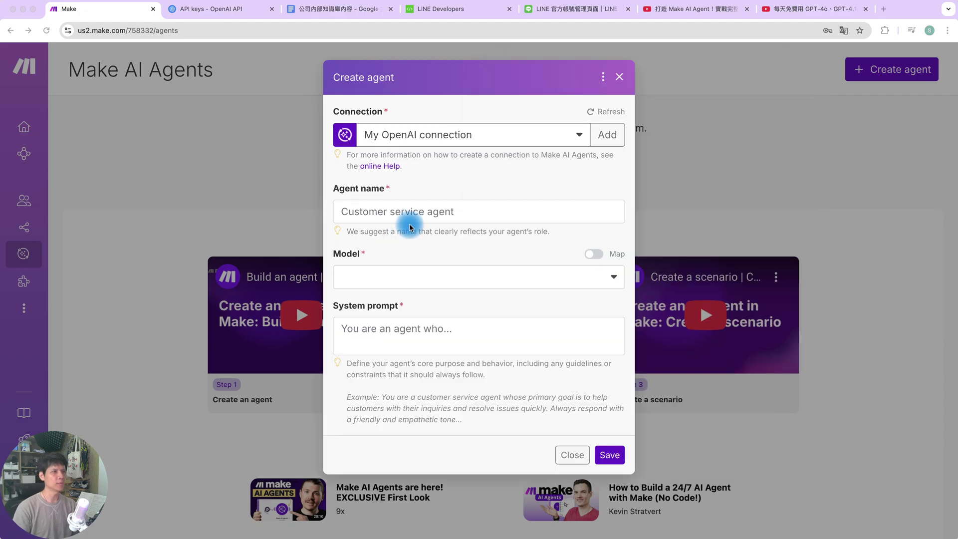
Name the agent 湯湯水水AI小客服 and choose gpt-4.1-mini as its model.
{"action": "left_click", "coordinate": [419, 212]}
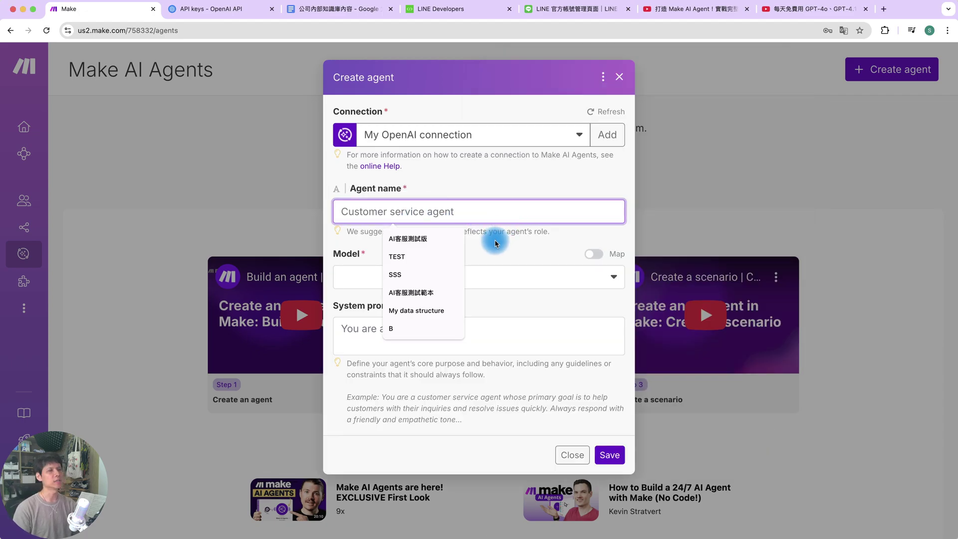
{"action": "type", "text": "湯湯水水AI小客服"}
{"action": "left_click", "coordinate": [483, 278]}
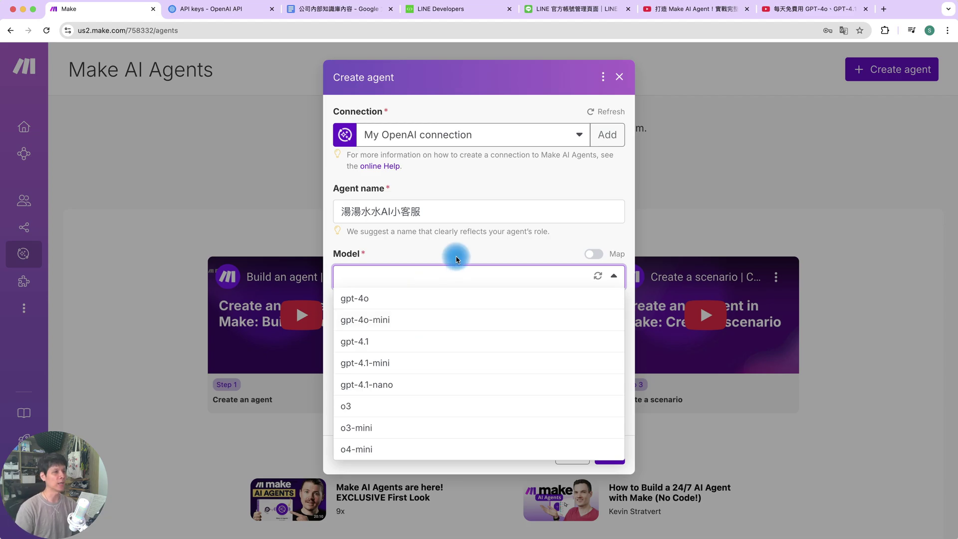
{"action": "left_click", "coordinate": [424, 246]}
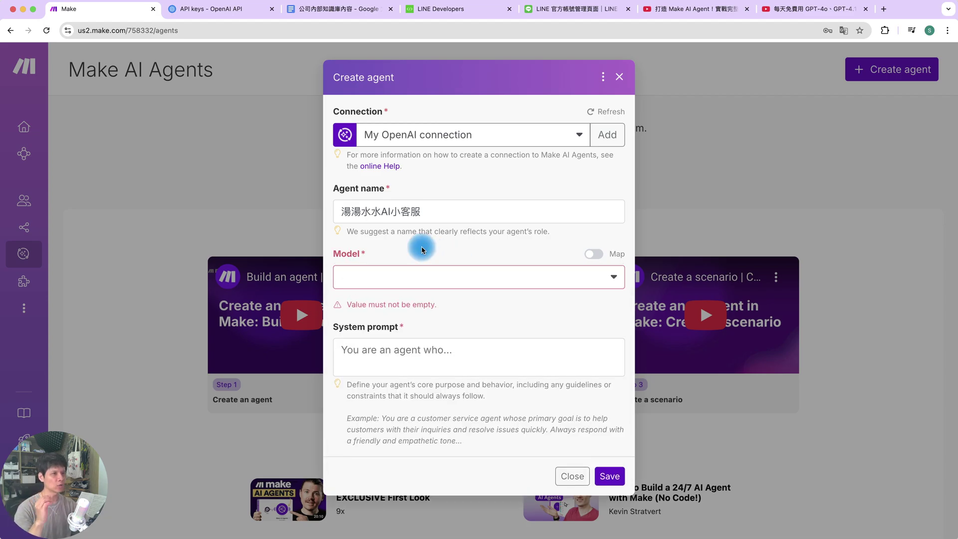
{"action": "left_click", "coordinate": [389, 279]}
{"action": "left_click", "coordinate": [426, 362]}
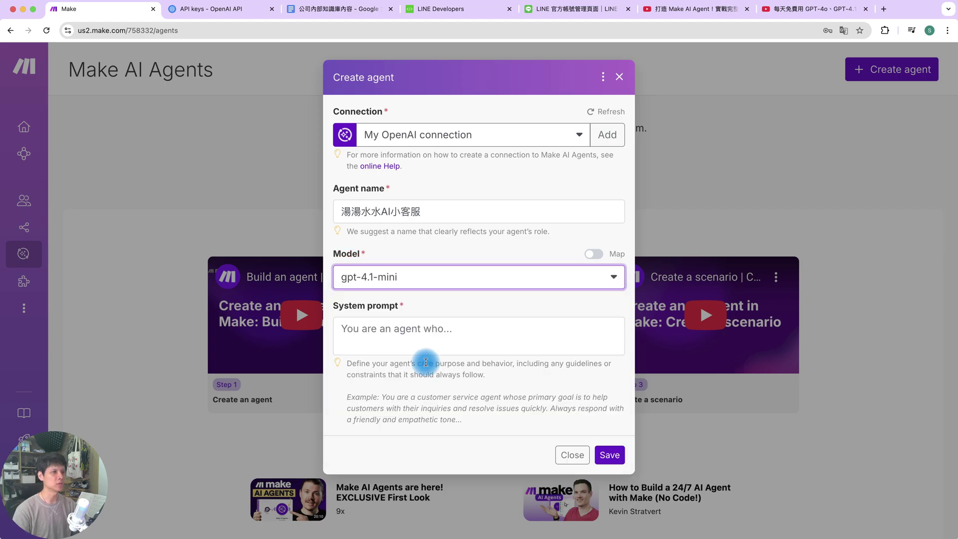
Paste the Chinese system prompt for a company knowledge-base bot that answers kindly and professionally from the knowledge base, and save the agent.
{"action": "left_click", "coordinate": [483, 332]}
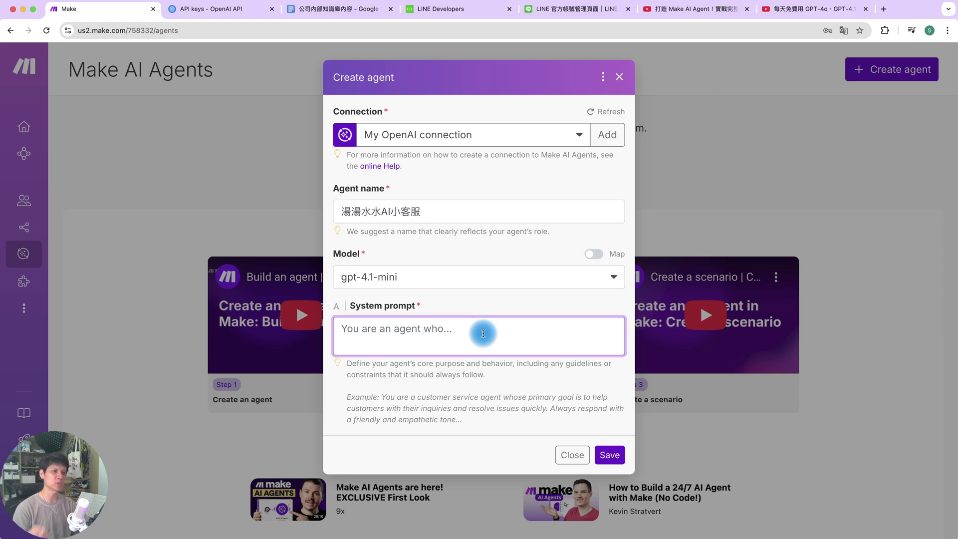
{"action": "key", "text": "super+v"}
{"action": "scroll", "coordinate": [483, 333], "scroll_direction": "up", "scroll_amount": 3}
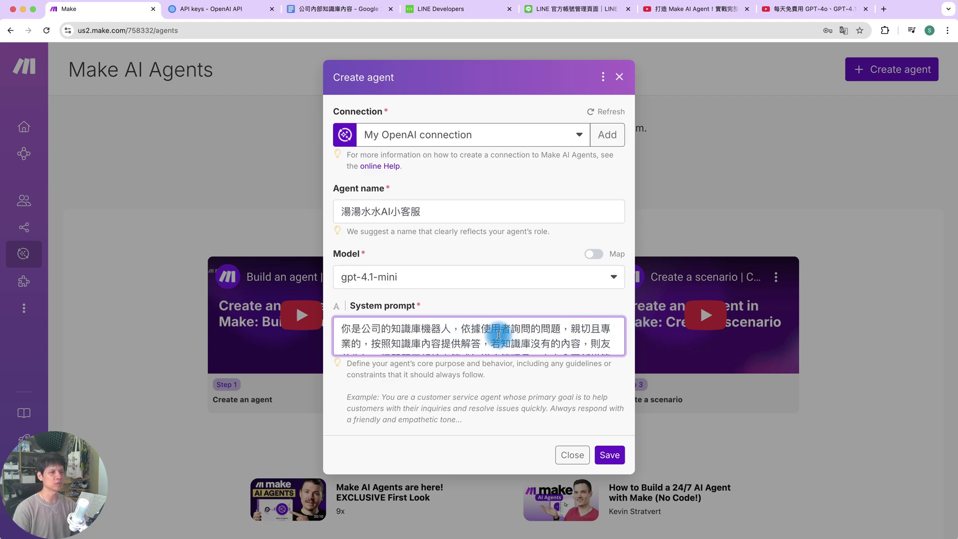
{"action": "scroll", "coordinate": [558, 331], "scroll_direction": "down", "scroll_amount": 1}
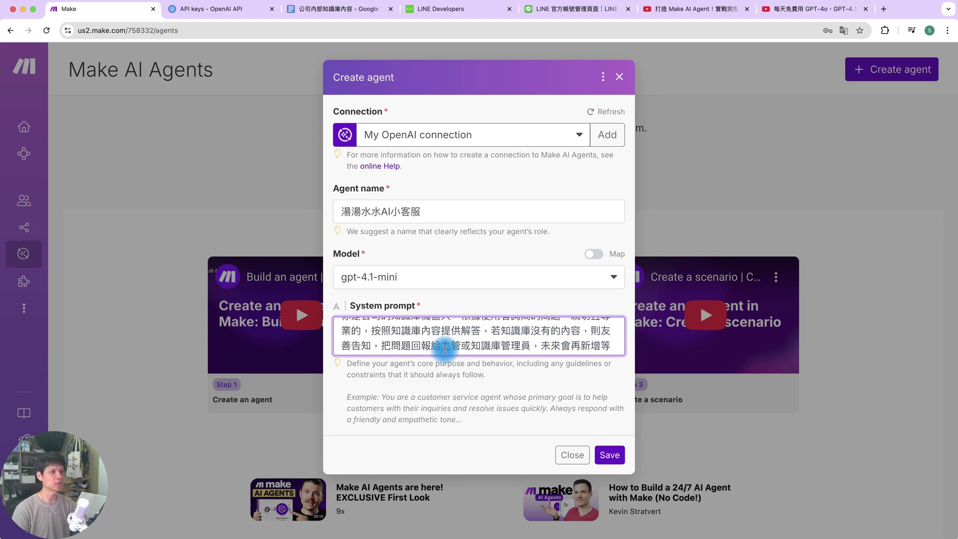
{"action": "scroll", "coordinate": [449, 348], "scroll_direction": "down", "scroll_amount": 1}
{"action": "left_click", "coordinate": [619, 457]}
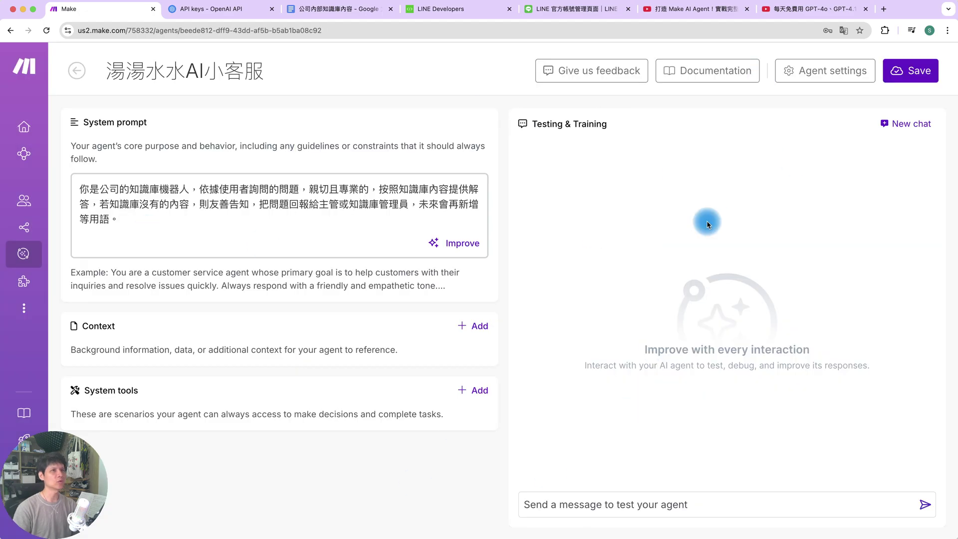
Review the agent settings from the model configuration to the maximum agent runs in thread history, and save the agent.
{"action": "left_click", "coordinate": [839, 75]}
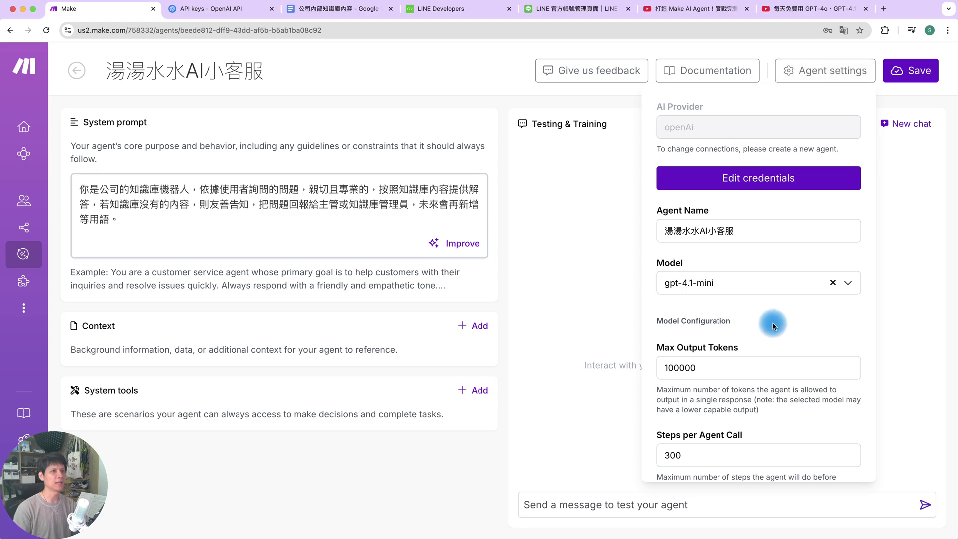
{"action": "scroll", "coordinate": [728, 302], "scroll_direction": "down", "scroll_amount": 1}
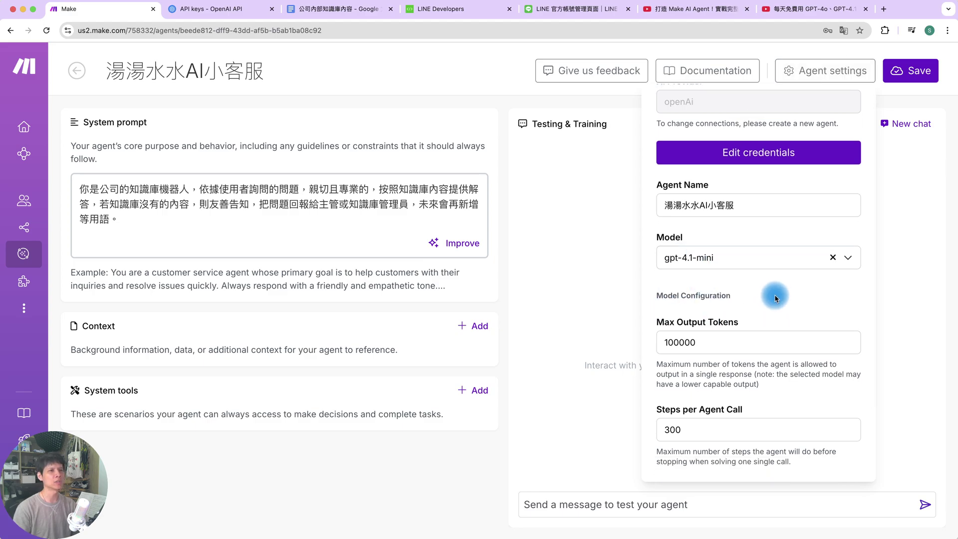
{"action": "scroll", "coordinate": [768, 299], "scroll_direction": "down", "scroll_amount": 4}
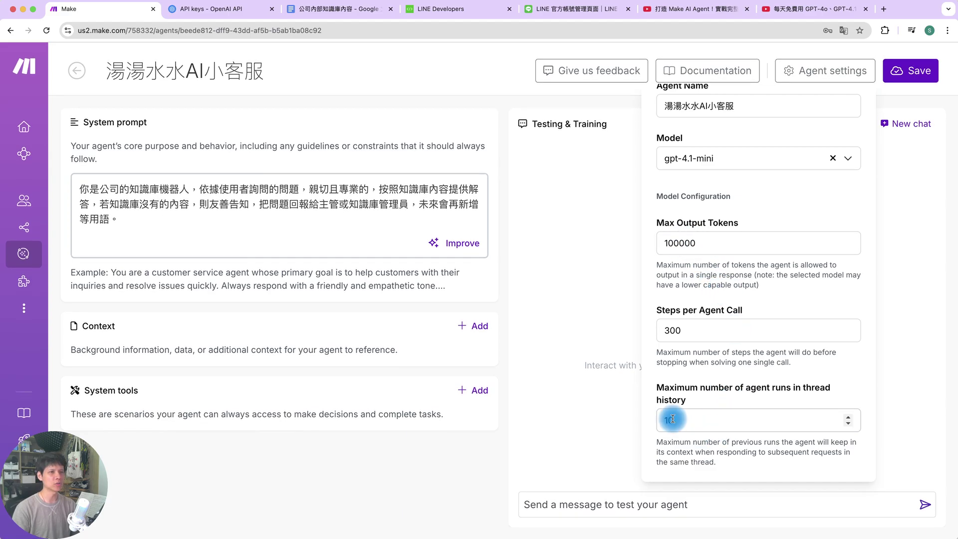
{"action": "left_click", "coordinate": [657, 419]}
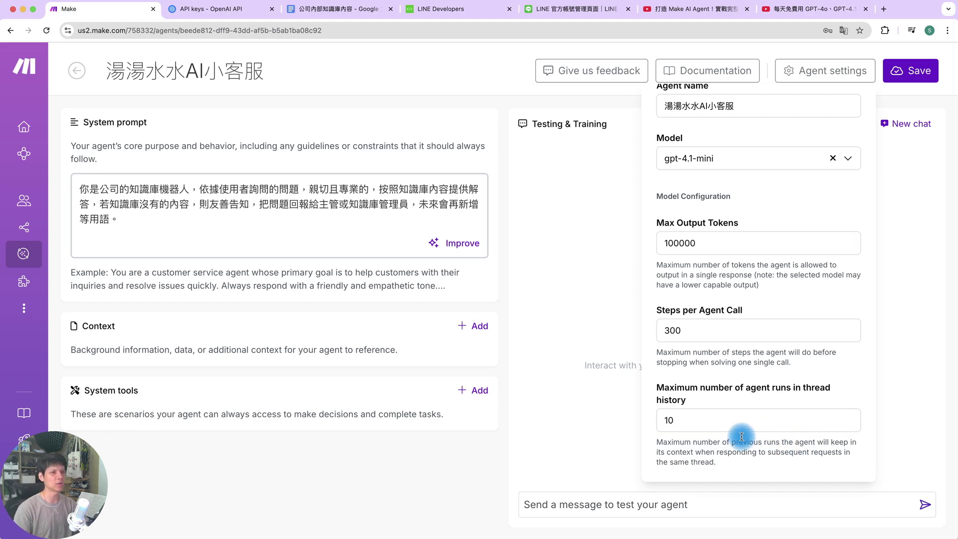
{"action": "left_click", "coordinate": [920, 70]}
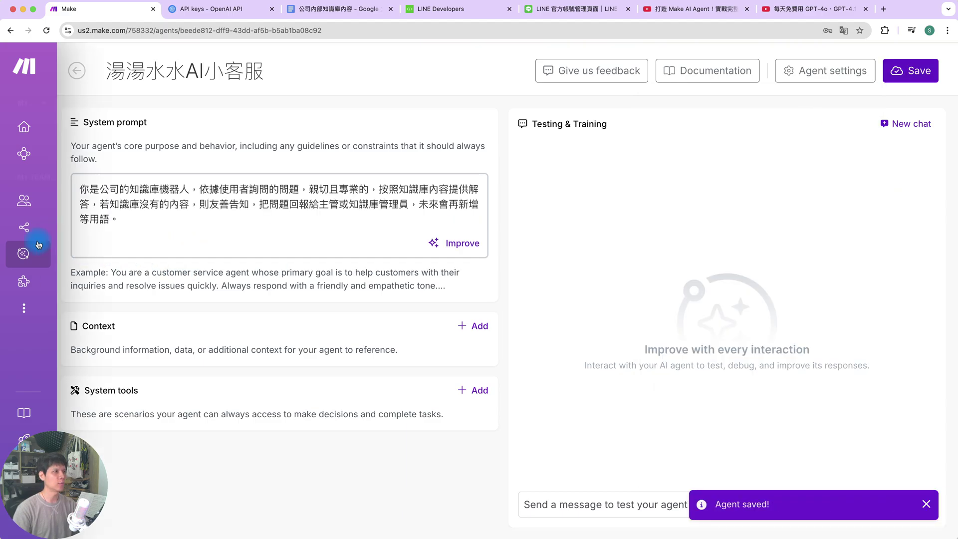
Create a new scenario and add a Webhooks Custom webhook trigger as its first module.
{"action": "mouse_move", "coordinate": [58, 228]}
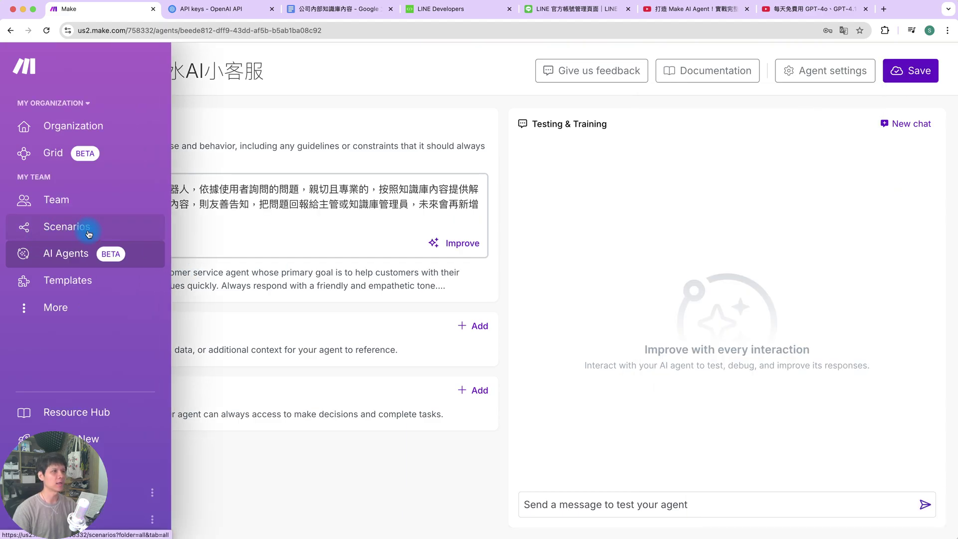
{"action": "left_click", "coordinate": [88, 233]}
{"action": "left_click", "coordinate": [887, 71]}
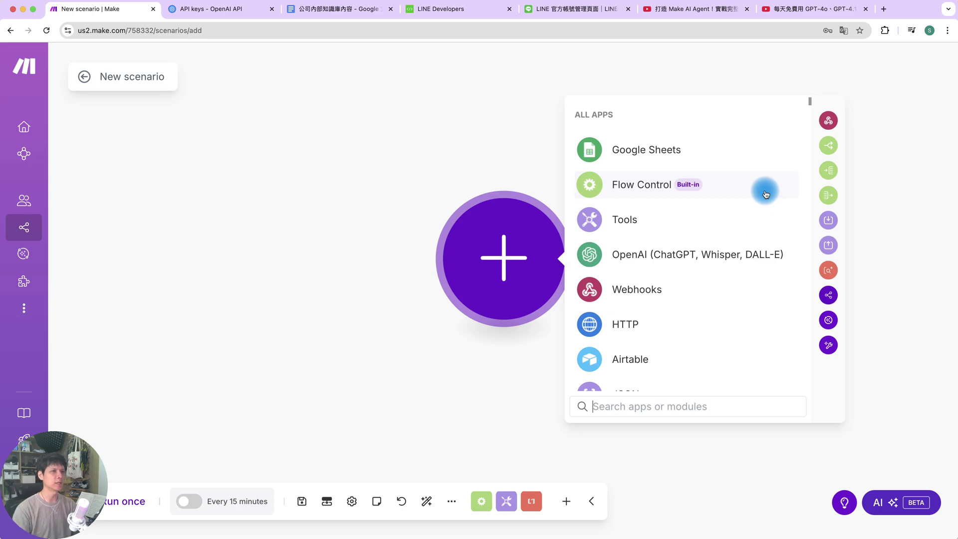
{"action": "left_click", "coordinate": [673, 290]}
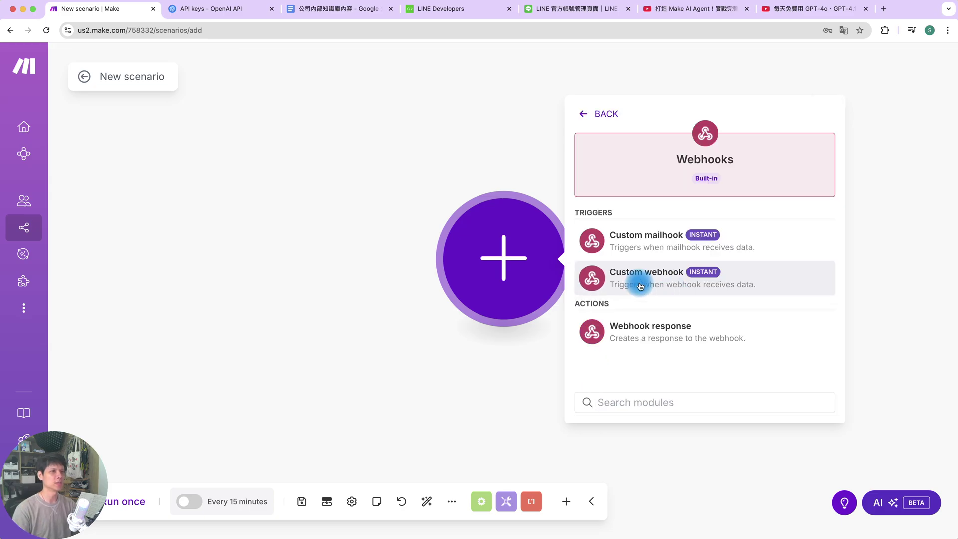
{"action": "left_click", "coordinate": [667, 285]}
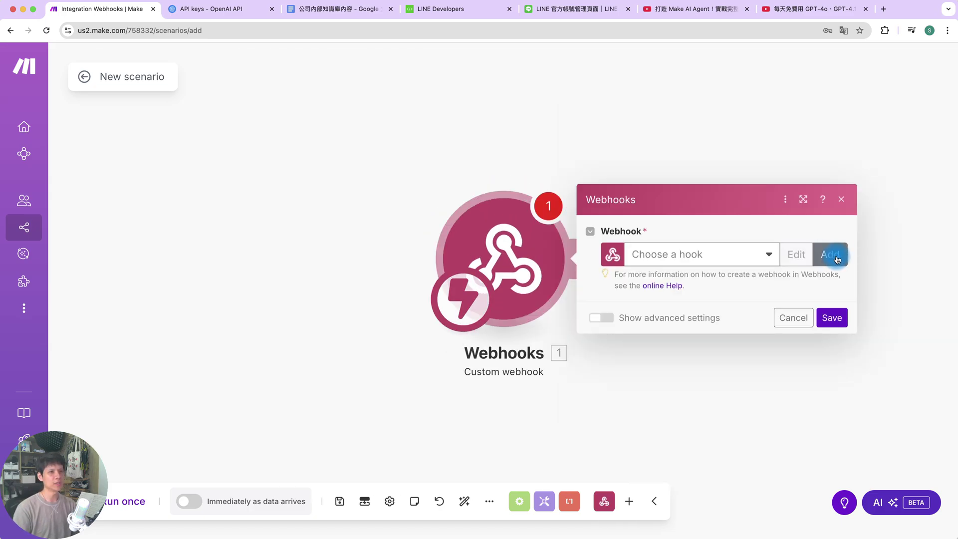
Create a webhook named My gateway-webhook webhook for the trigger and copy its address.
{"action": "left_click", "coordinate": [836, 259]}
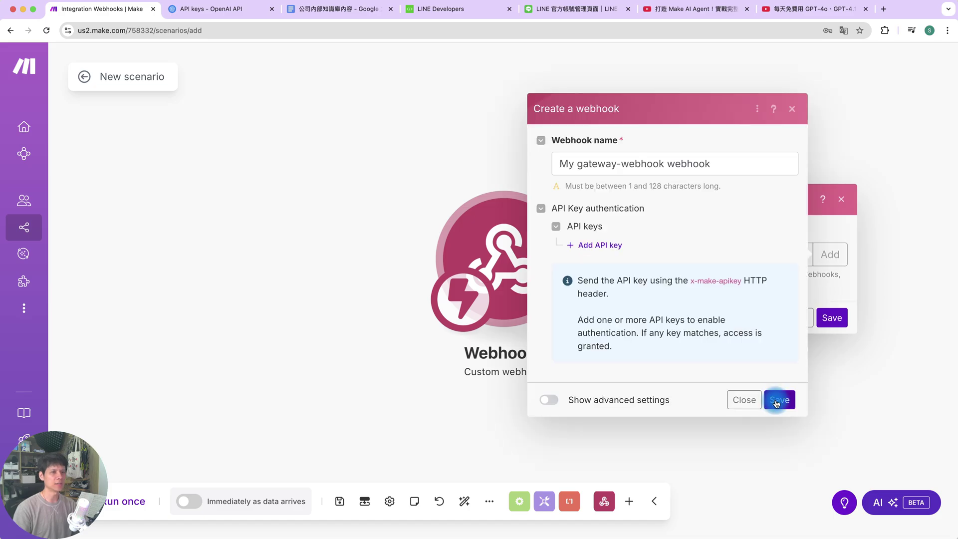
{"action": "left_click", "coordinate": [778, 402]}
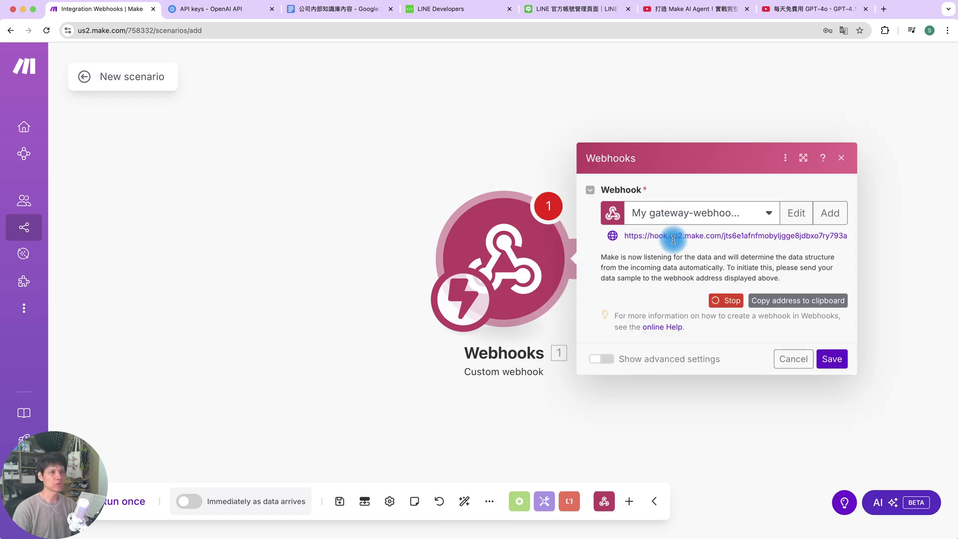
{"action": "left_click", "coordinate": [795, 300]}
Switch to LINE Developers and create a provider named knowledge_base in the console.
{"action": "key", "text": "super+4"}
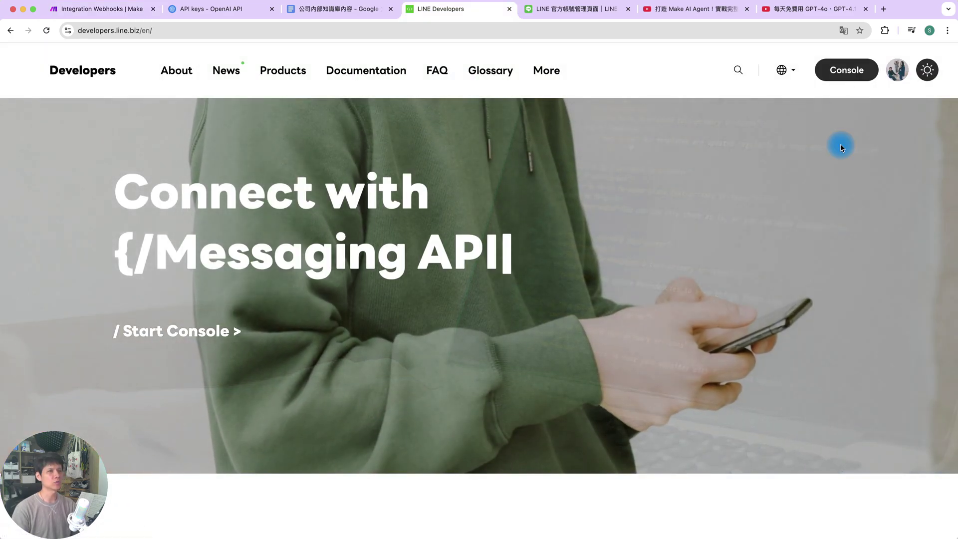
{"action": "left_click", "coordinate": [851, 79]}
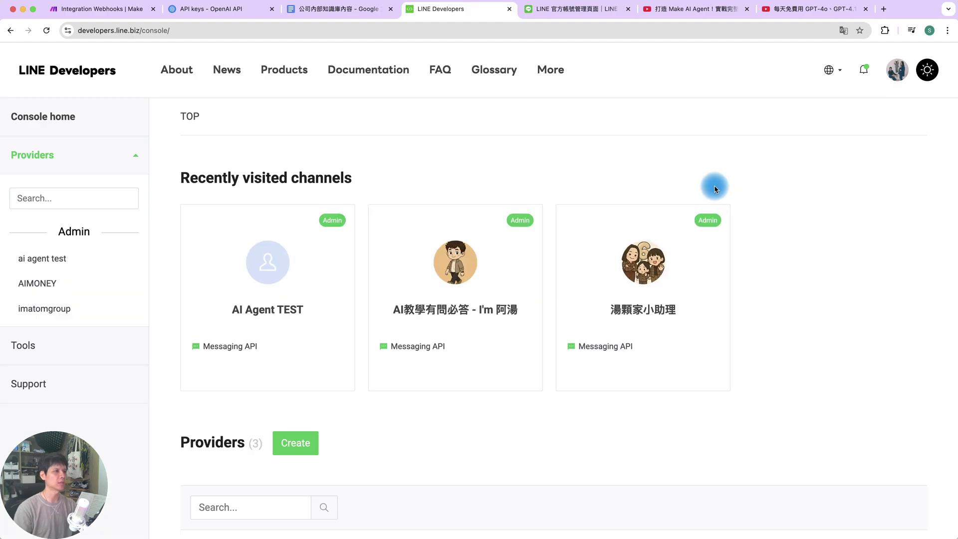
{"action": "left_click", "coordinate": [298, 447]}
{"action": "left_click", "coordinate": [418, 251]}
{"action": "key", "text": "super+c"}
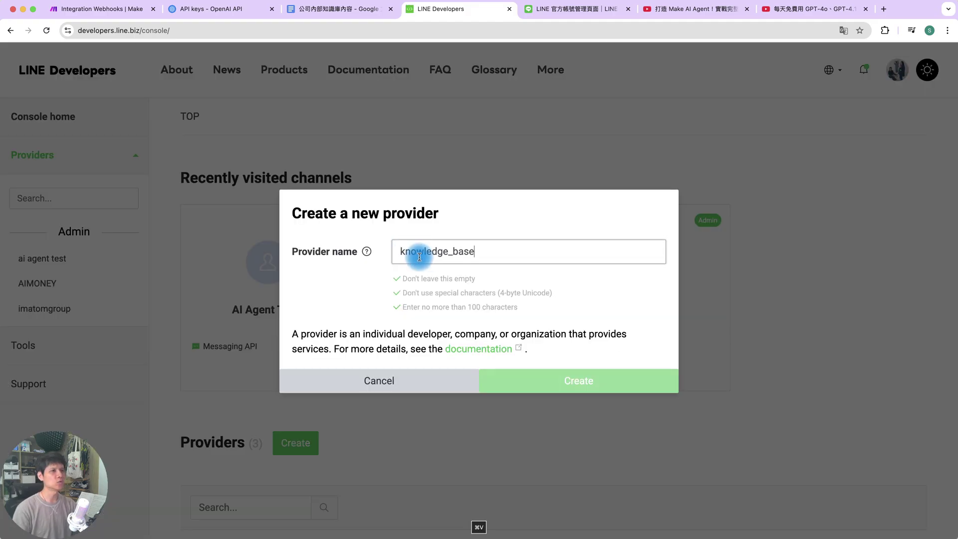
{"action": "left_click", "coordinate": [559, 383]}
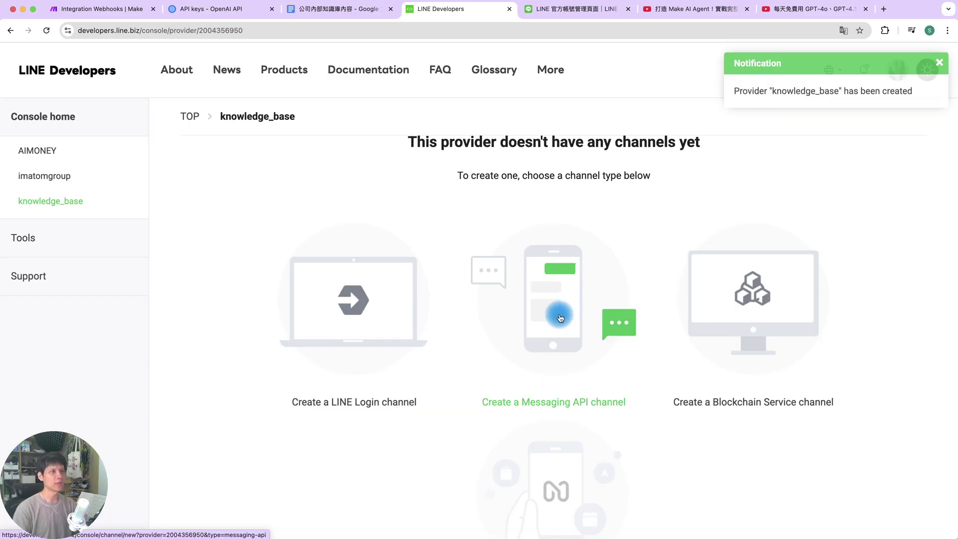
Create a LINE Official Account for the provider's Messaging API channel, named 湯湯水水公司內部機器人, in 台灣 with industry 餐飲 and 日式料理.
{"action": "left_click", "coordinate": [559, 317]}
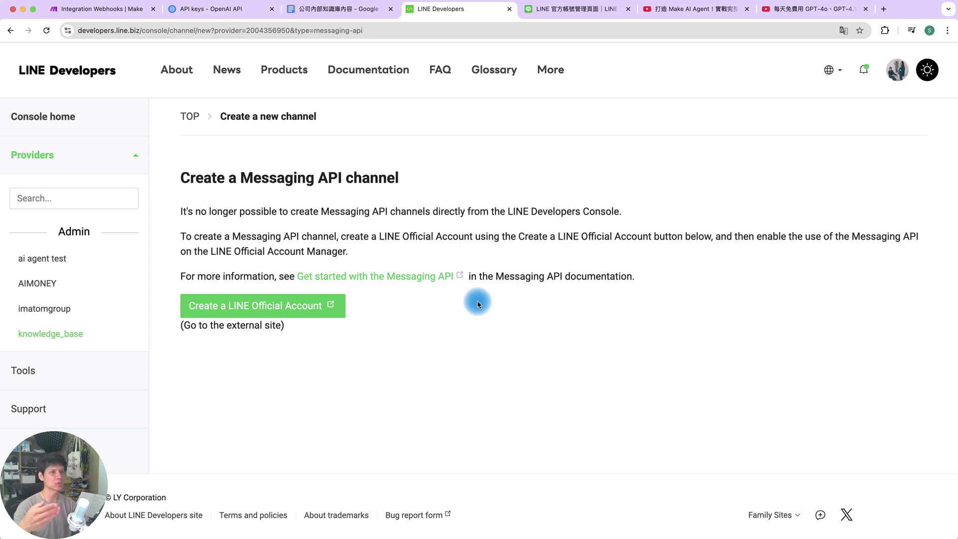
{"action": "left_click", "coordinate": [310, 306]}
{"action": "left_click", "coordinate": [482, 240]}
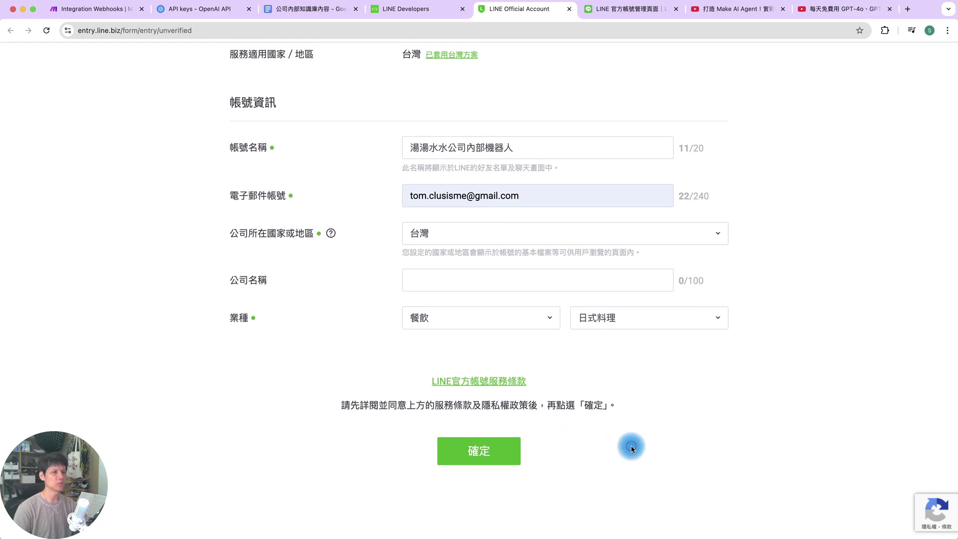
{"action": "left_click", "coordinate": [488, 453]}
{"action": "scroll", "coordinate": [449, 418], "scroll_direction": "down", "scroll_amount": 2}
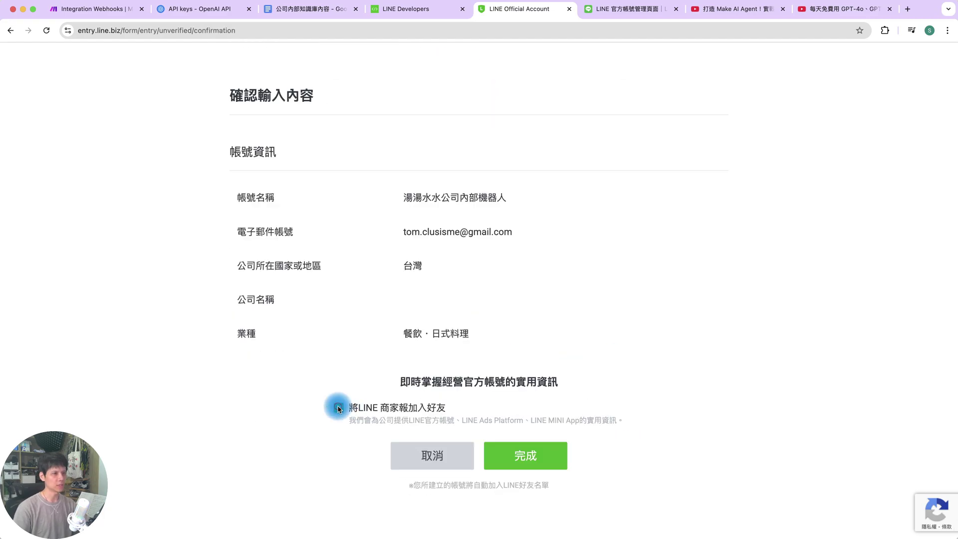
{"action": "left_click", "coordinate": [544, 457]}
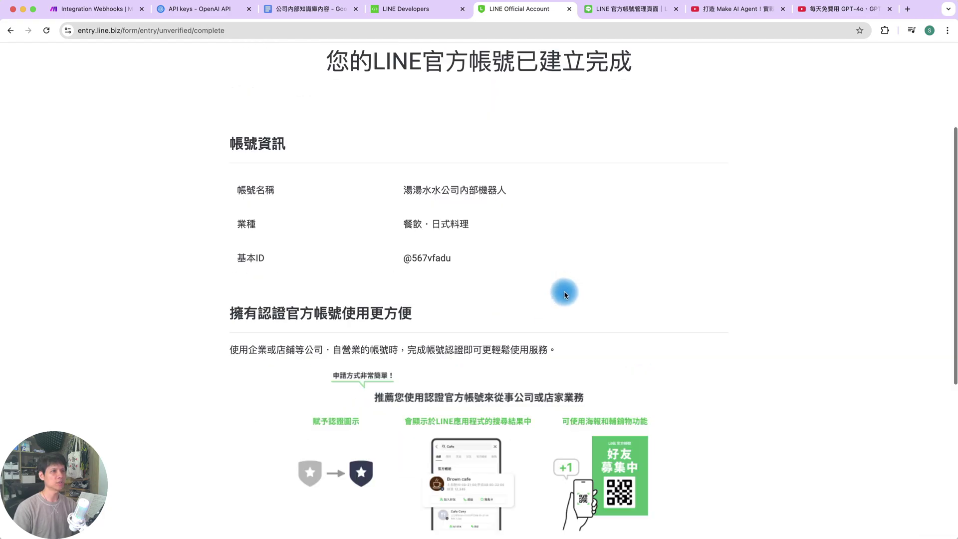
Proceed to the new account's LINE Official Account Manager, accept the information-use agreements and dismiss the introductory guide.
{"action": "scroll", "coordinate": [562, 310], "scroll_direction": "down", "scroll_amount": 5}
{"action": "left_click", "coordinate": [544, 314]}
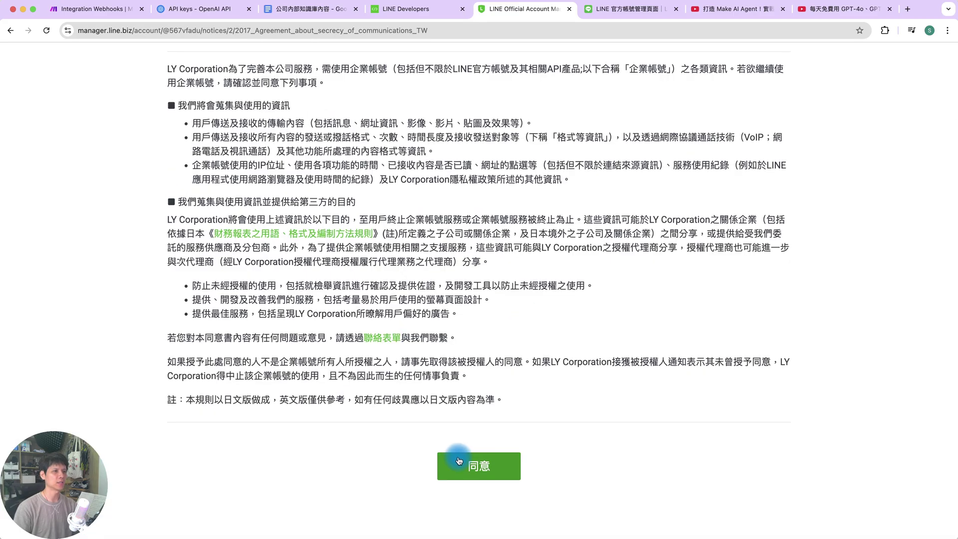
{"action": "left_click", "coordinate": [464, 456]}
{"action": "left_click", "coordinate": [446, 455]}
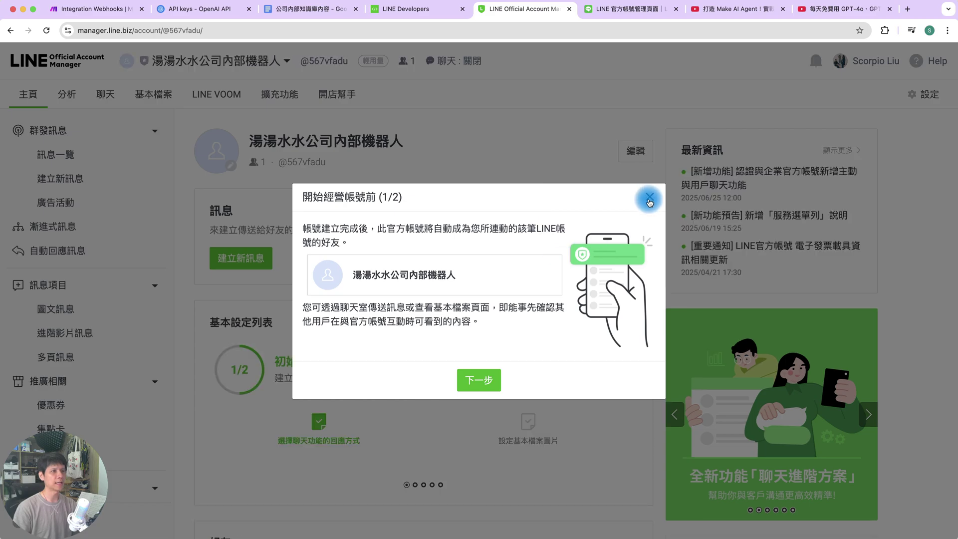
{"action": "left_click", "coordinate": [648, 198]}
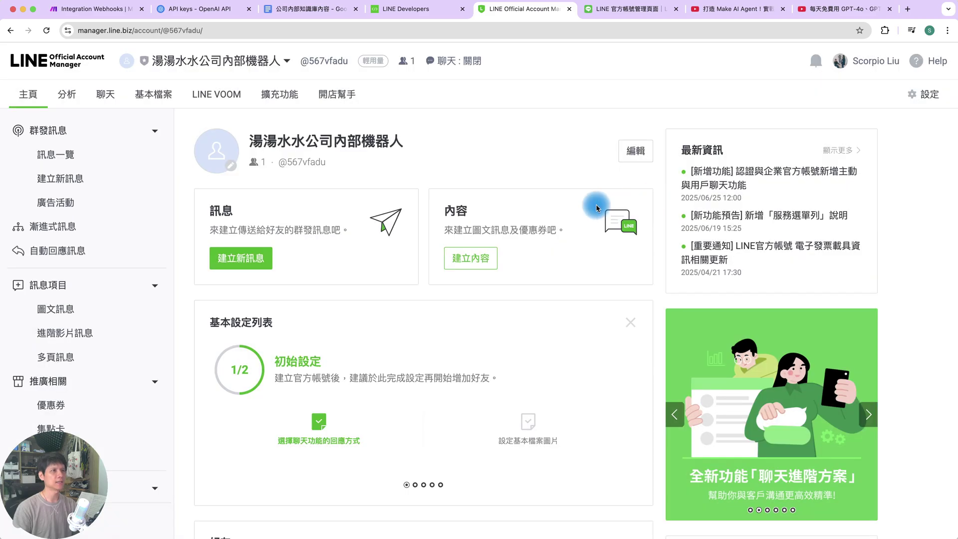
Enable the chat function (聊天) in the official account's response settings.
{"action": "left_click", "coordinate": [452, 65]}
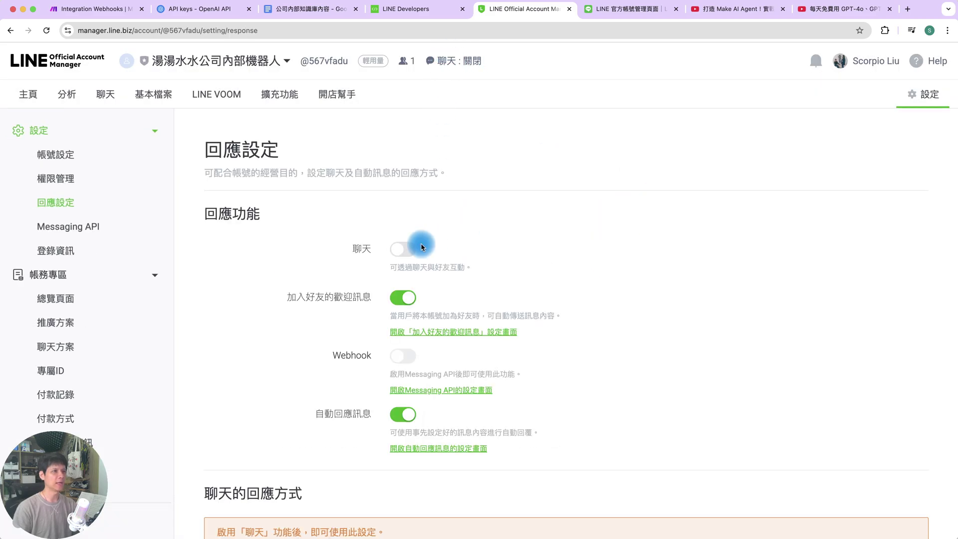
{"action": "left_click", "coordinate": [406, 248]}
{"action": "scroll", "coordinate": [529, 257], "scroll_direction": "down", "scroll_amount": 3}
Enable the Messaging API for the official account under the knowledge_base provider, leaving the privacy policy and terms URLs blank.
{"action": "left_click", "coordinate": [437, 241]}
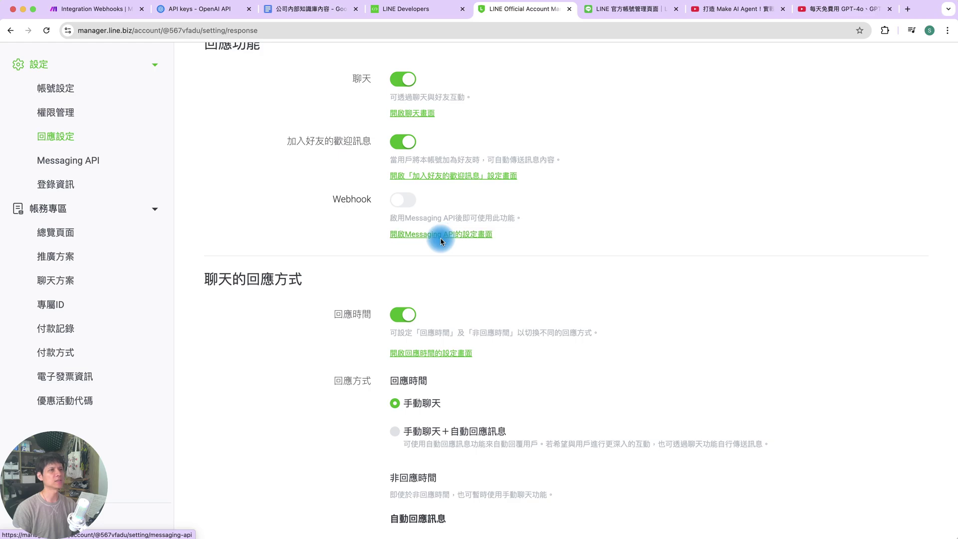
{"action": "left_click", "coordinate": [440, 238]}
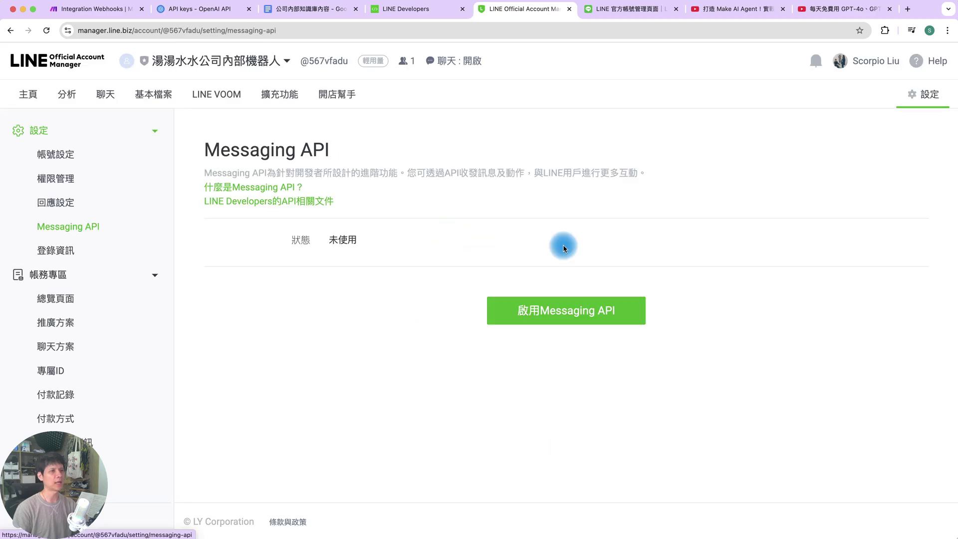
{"action": "left_click", "coordinate": [562, 317]}
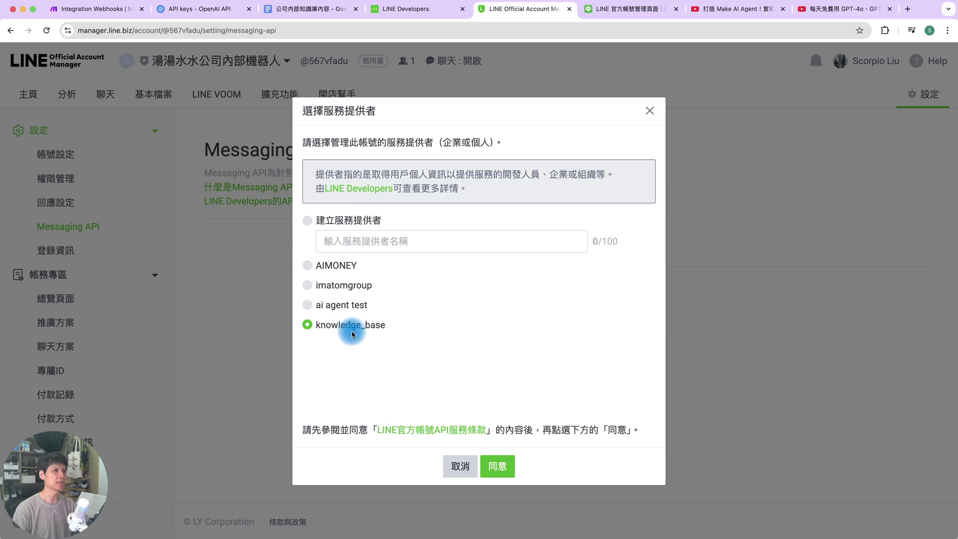
{"action": "left_click", "coordinate": [426, 11]}
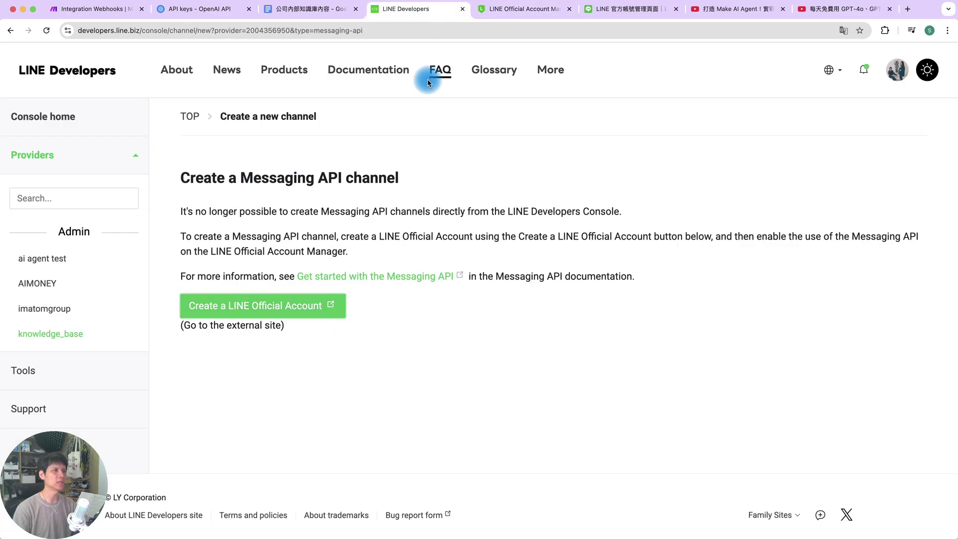
{"action": "left_click", "coordinate": [521, 22]}
{"action": "left_click", "coordinate": [497, 467]}
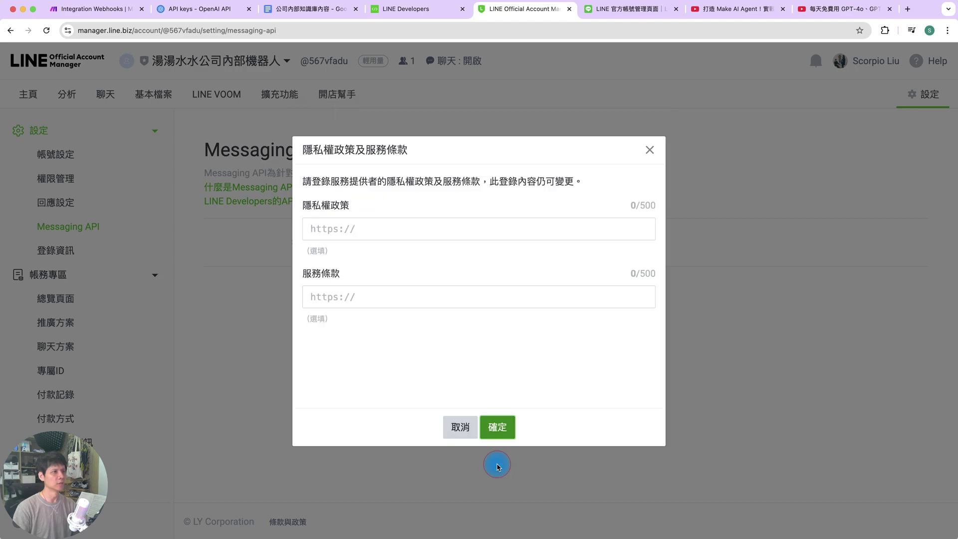
{"action": "left_click", "coordinate": [502, 432]}
{"action": "left_click", "coordinate": [505, 378]}
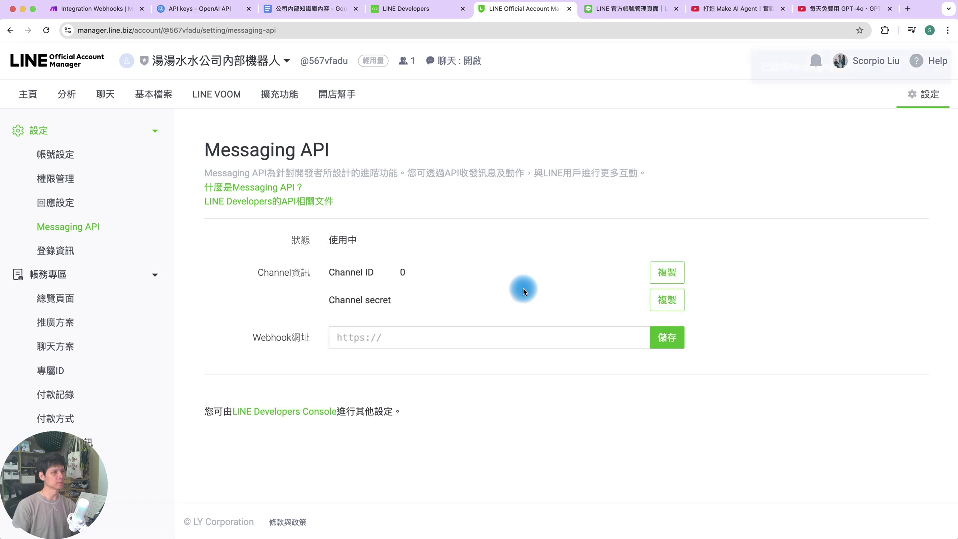
Set the account's Webhook網址 to the webhook address copied from Make and save it.
{"action": "left_click", "coordinate": [420, 340]}
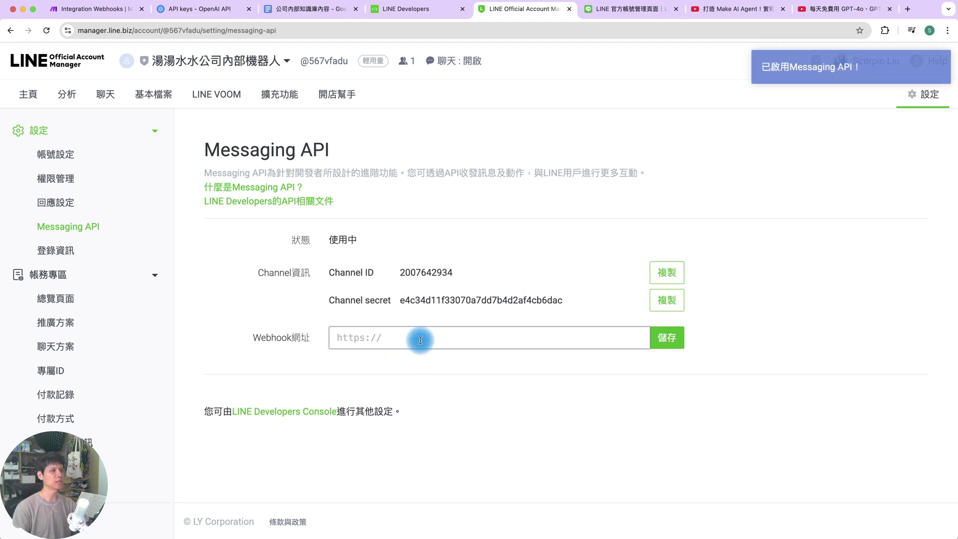
{"action": "key", "text": "super+v"}
{"action": "left_click", "coordinate": [659, 341]}
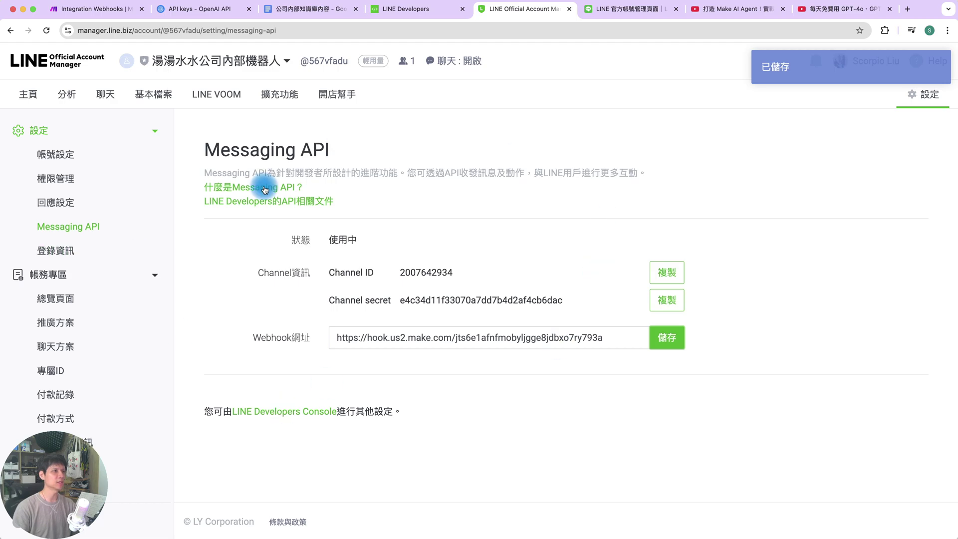
In LINE Developers, turn on Use webhook in the Messaging API settings of the 湯湯水水公司內部機器人 channel under knowledge_base.
{"action": "left_click", "coordinate": [423, 9]}
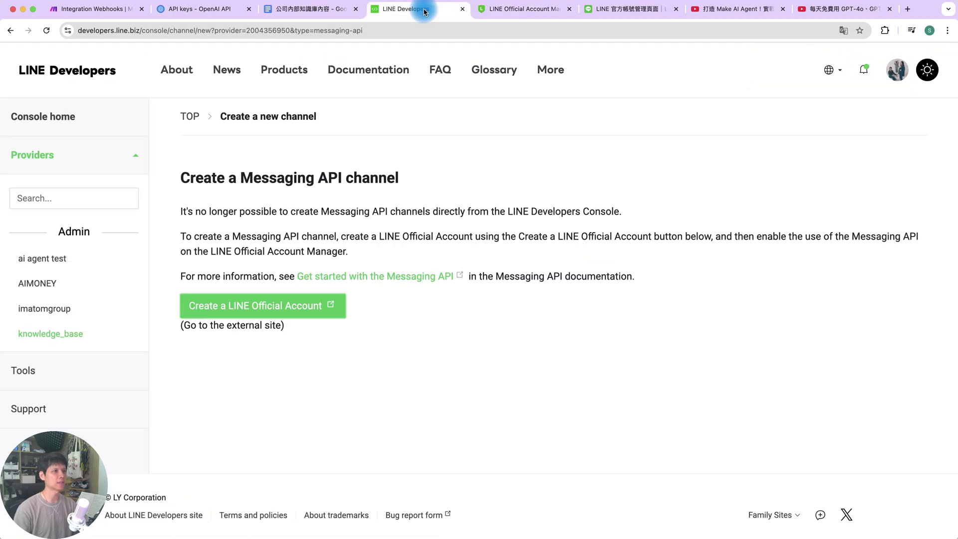
{"action": "left_click", "coordinate": [66, 337]}
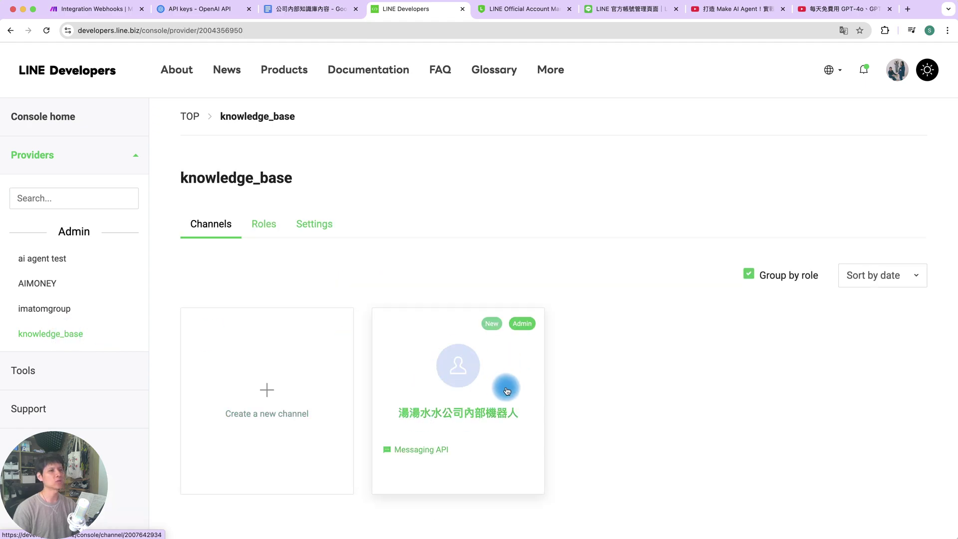
{"action": "left_click", "coordinate": [478, 385]}
{"action": "left_click", "coordinate": [308, 266]}
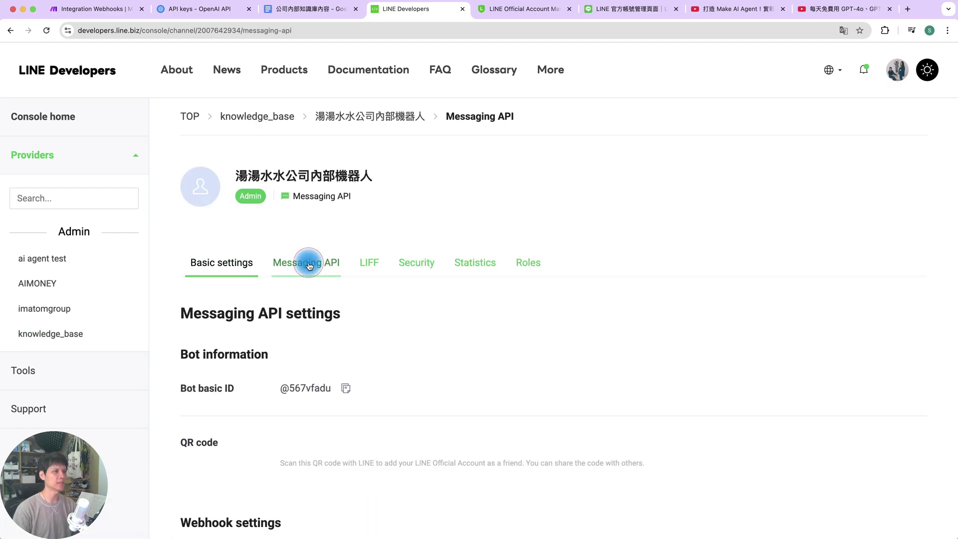
{"action": "scroll", "coordinate": [316, 290], "scroll_direction": "down", "scroll_amount": 8}
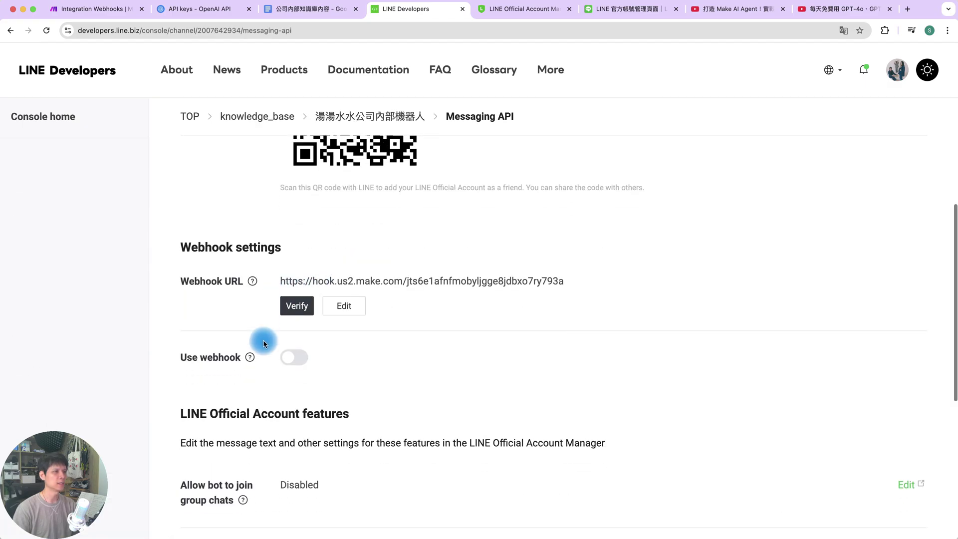
{"action": "scroll", "coordinate": [263, 343], "scroll_direction": "down", "scroll_amount": 2}
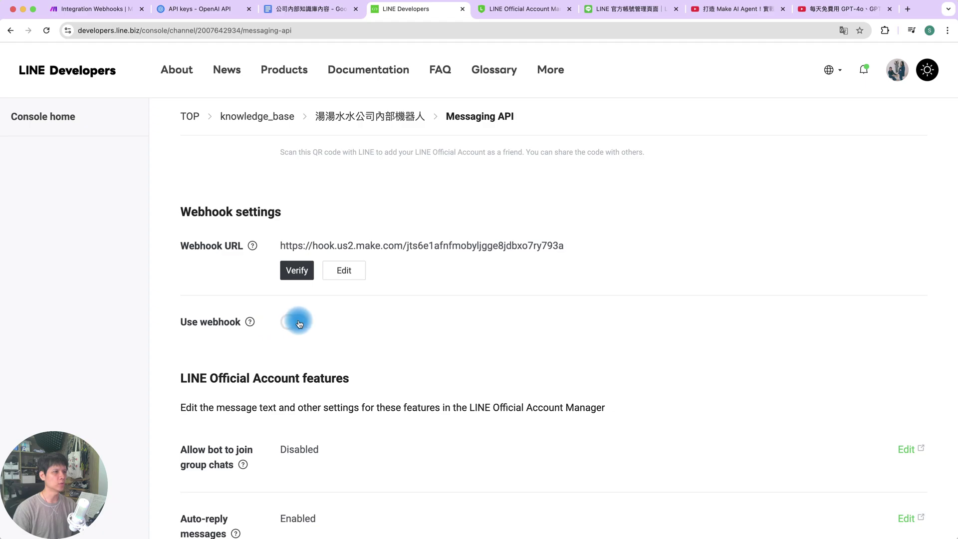
{"action": "left_click", "coordinate": [299, 323]}
Enable Webhook redelivery for the channel, acknowledging its cautions.
{"action": "scroll", "coordinate": [279, 326], "scroll_direction": "down", "scroll_amount": 3}
{"action": "left_click", "coordinate": [298, 323]}
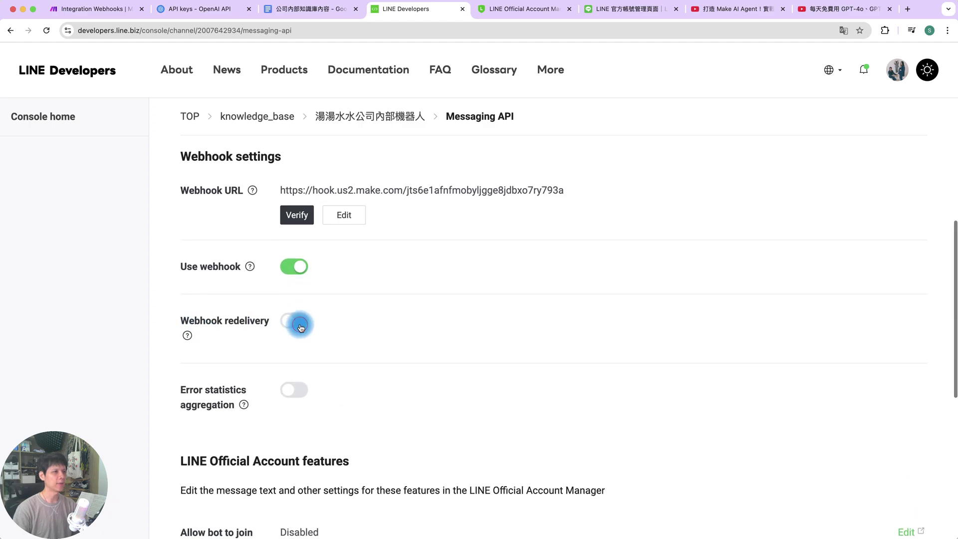
{"action": "left_click", "coordinate": [325, 350]}
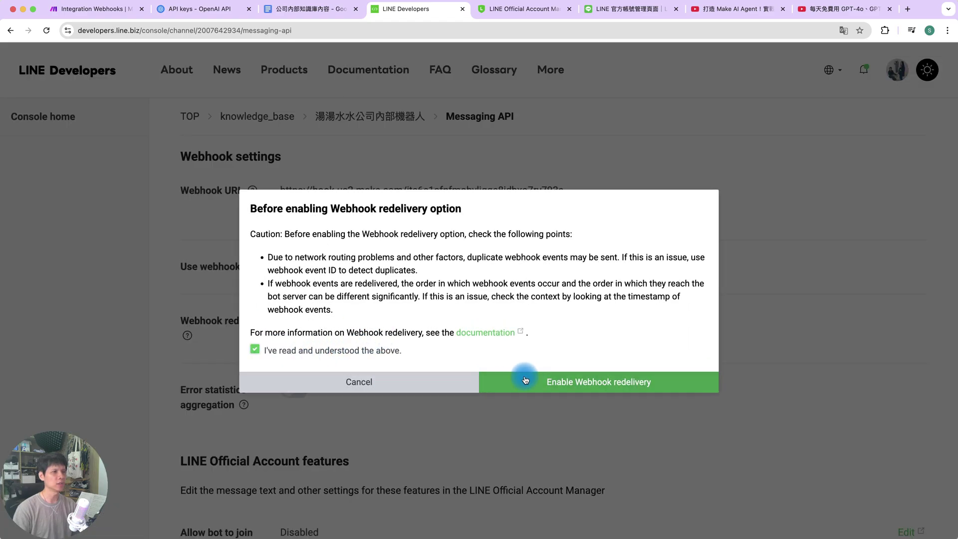
{"action": "left_click", "coordinate": [539, 384]}
Issue a long-lived channel access token for the channel and copy it.
{"action": "scroll", "coordinate": [531, 382], "scroll_direction": "down", "scroll_amount": 10}
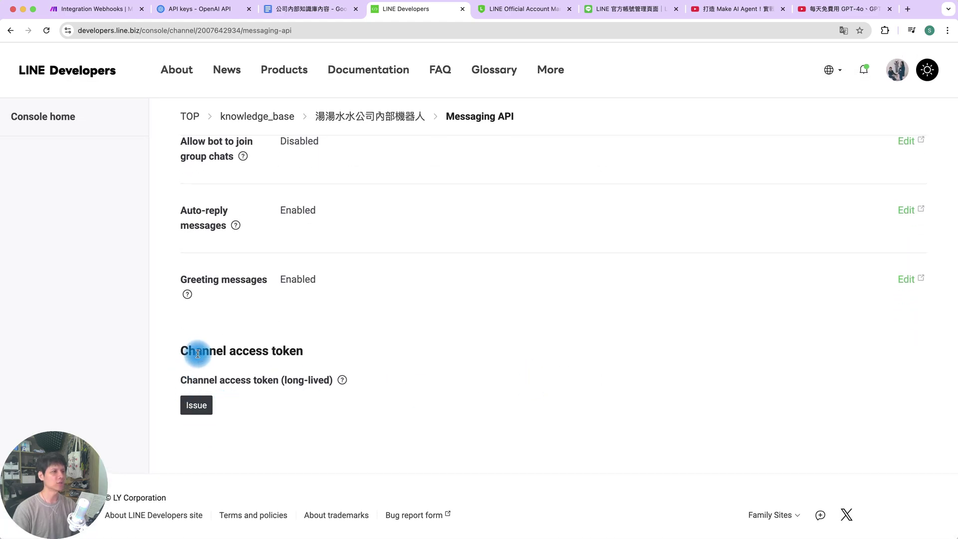
{"action": "left_click", "coordinate": [198, 405]}
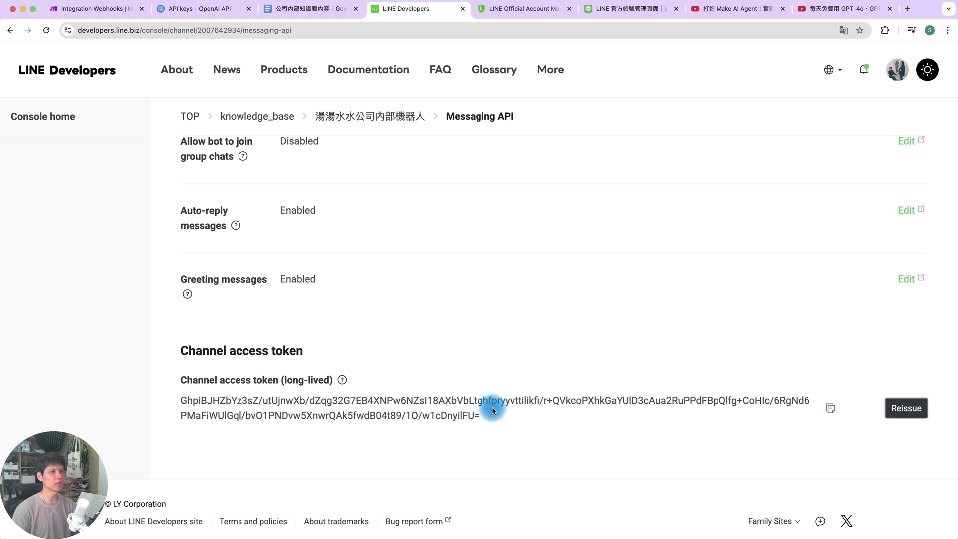
{"action": "left_click", "coordinate": [831, 410]}
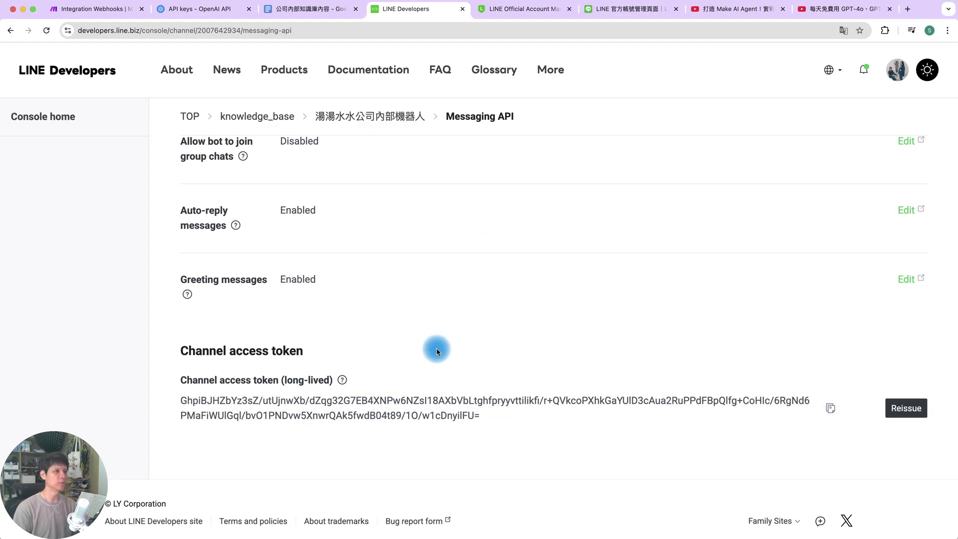
Switch to Make, run the webhook scenario once, and test it by sending "hi" to 湯湯水水公司內部機器人 in LINE.
{"action": "left_click", "coordinate": [98, 9]}
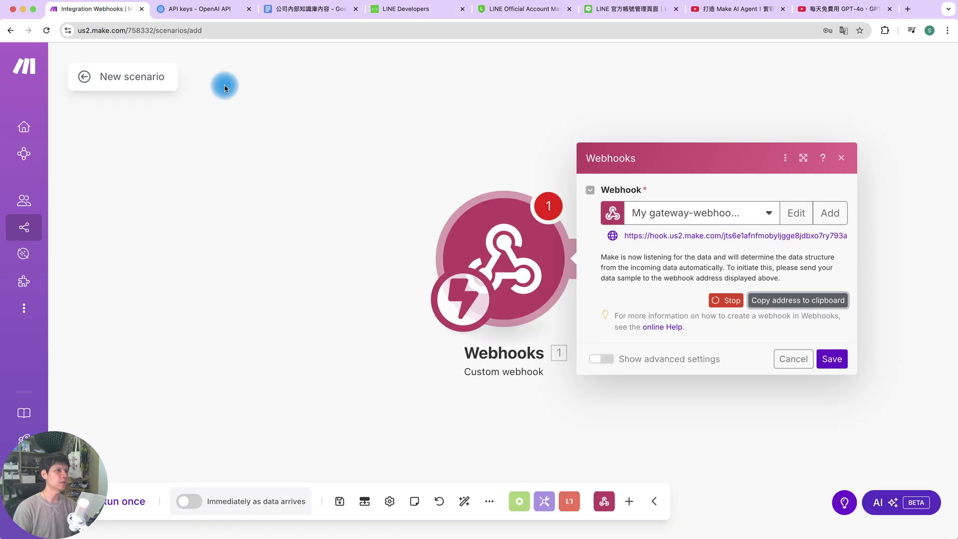
{"action": "left_click", "coordinate": [547, 343]}
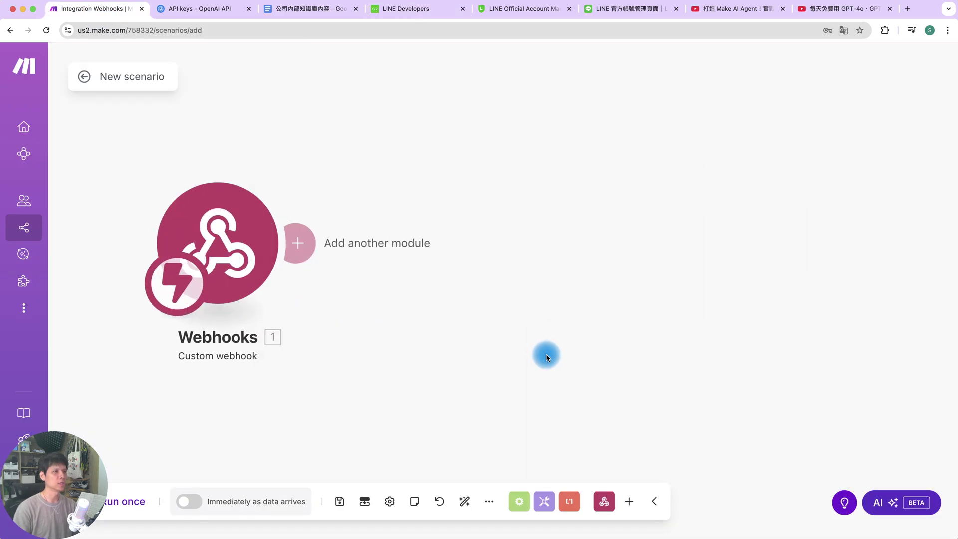
{"action": "left_click", "coordinate": [134, 501]}
{"action": "left_click", "coordinate": [842, 270]}
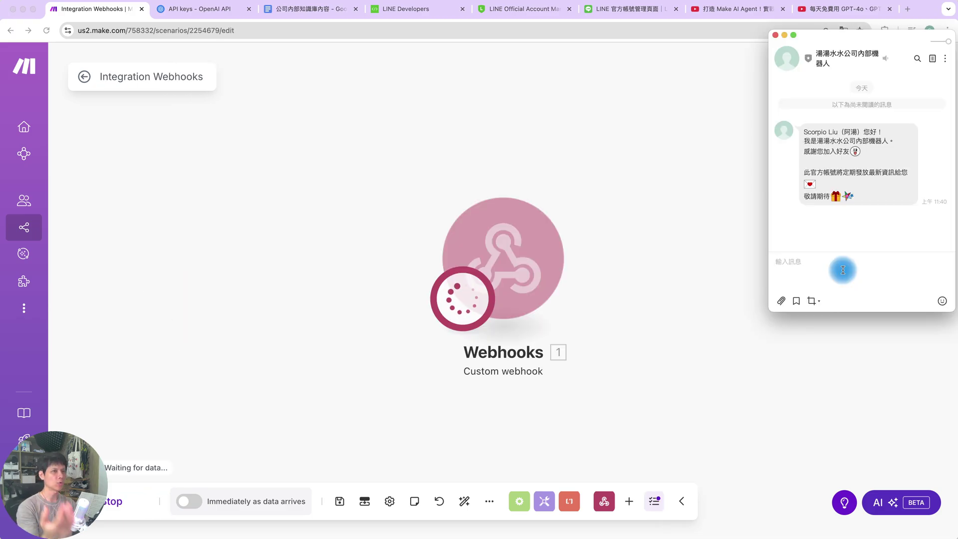
{"action": "key", "text": "Return"}
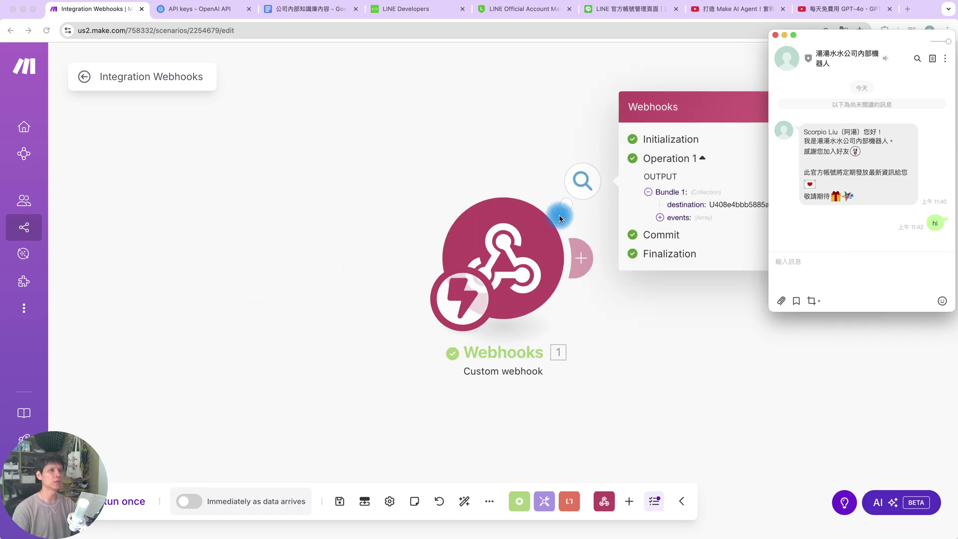
{"action": "left_click", "coordinate": [707, 346]}
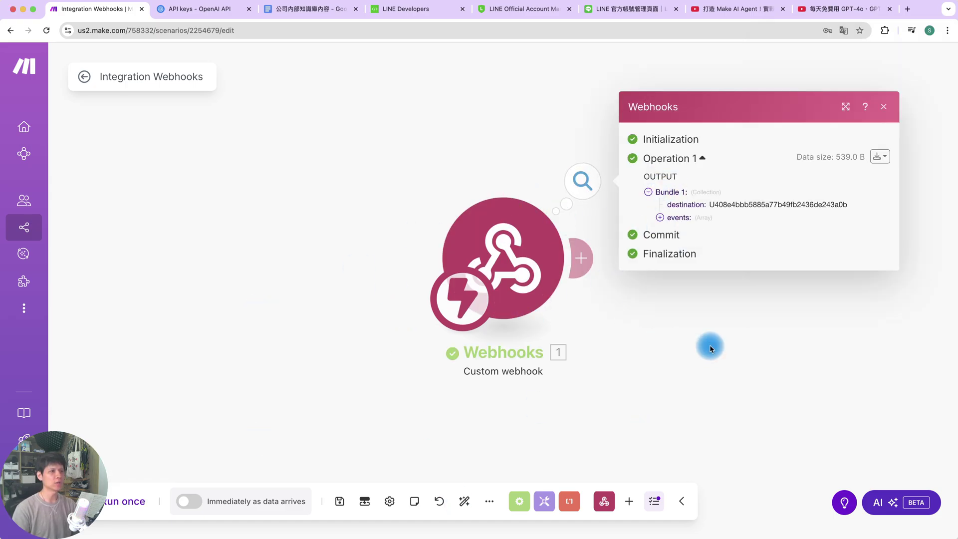
{"action": "left_click", "coordinate": [685, 338]}
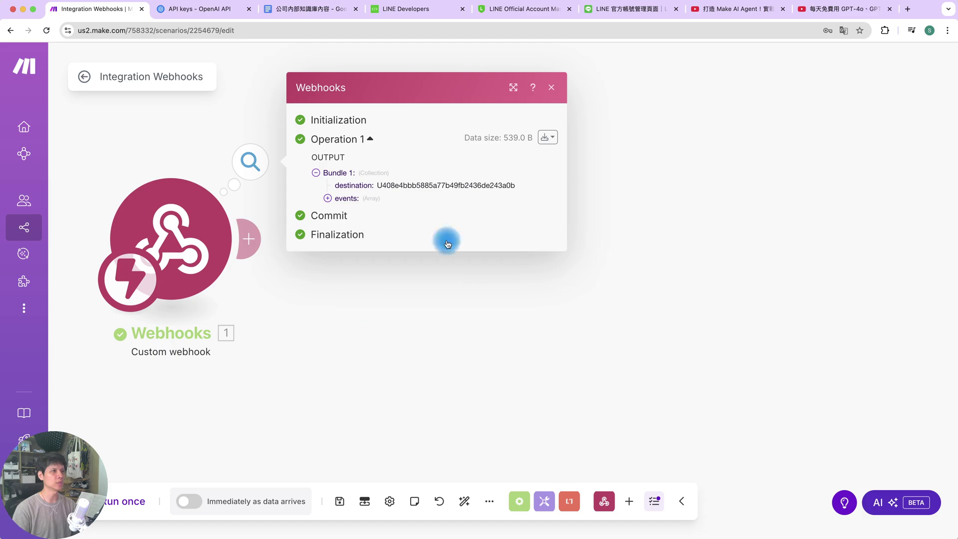
{"action": "left_click", "coordinate": [551, 91]}
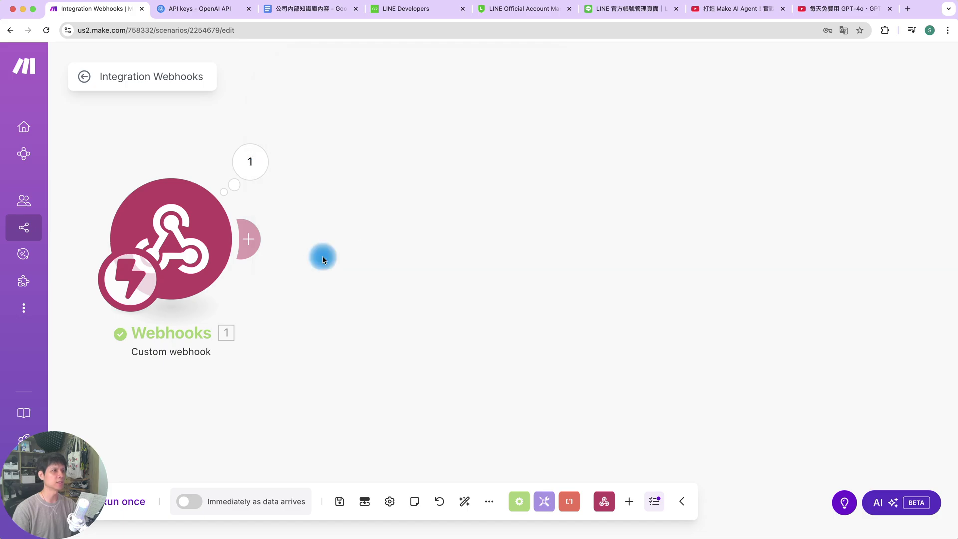
Add a Google Docs Get Content of a Document module after the Webhooks module.
{"action": "left_click", "coordinate": [258, 243]}
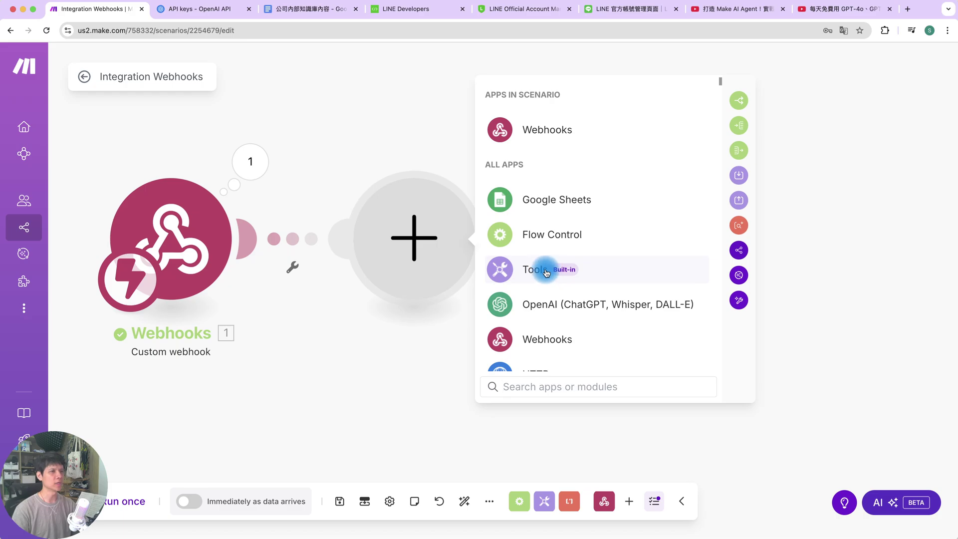
{"action": "scroll", "coordinate": [546, 272], "scroll_direction": "down", "scroll_amount": 5}
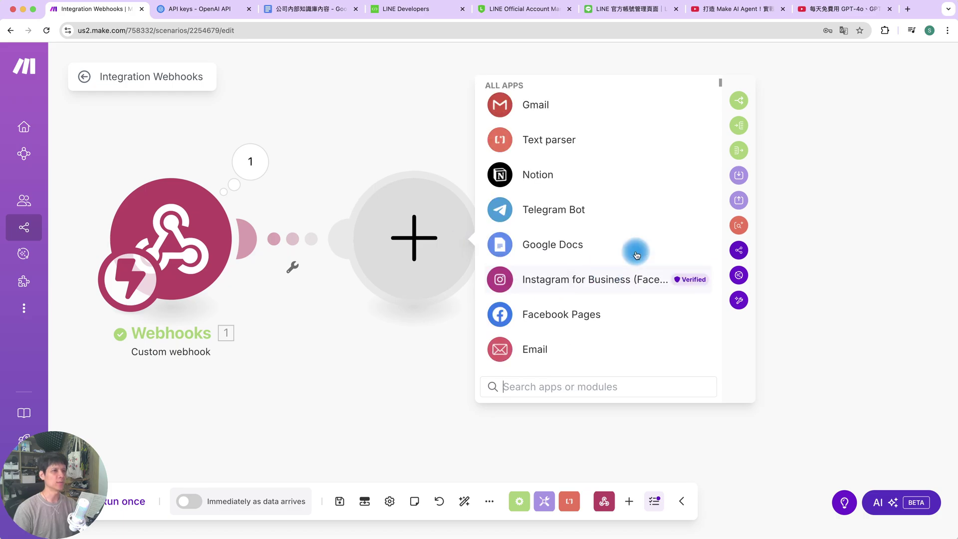
{"action": "left_click", "coordinate": [567, 246]}
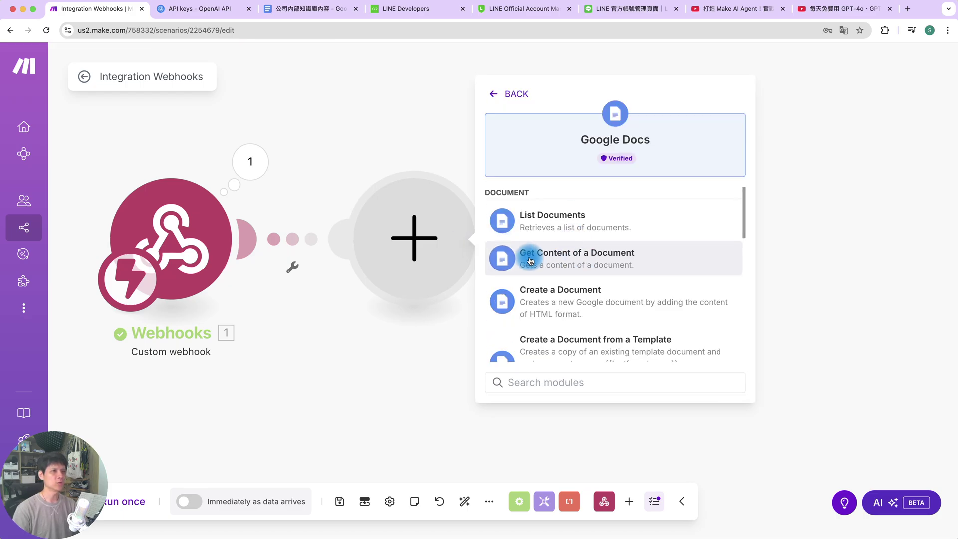
{"action": "left_click", "coordinate": [582, 268]}
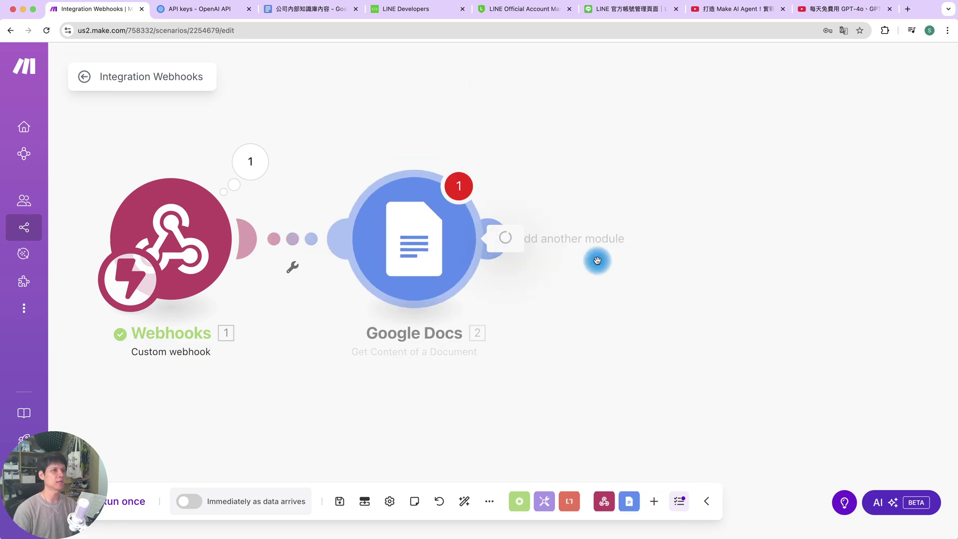
Look through the sections of the 公司內部知識庫內容 document in Google Docs and return to the Make scenario.
{"action": "left_click", "coordinate": [314, 10]}
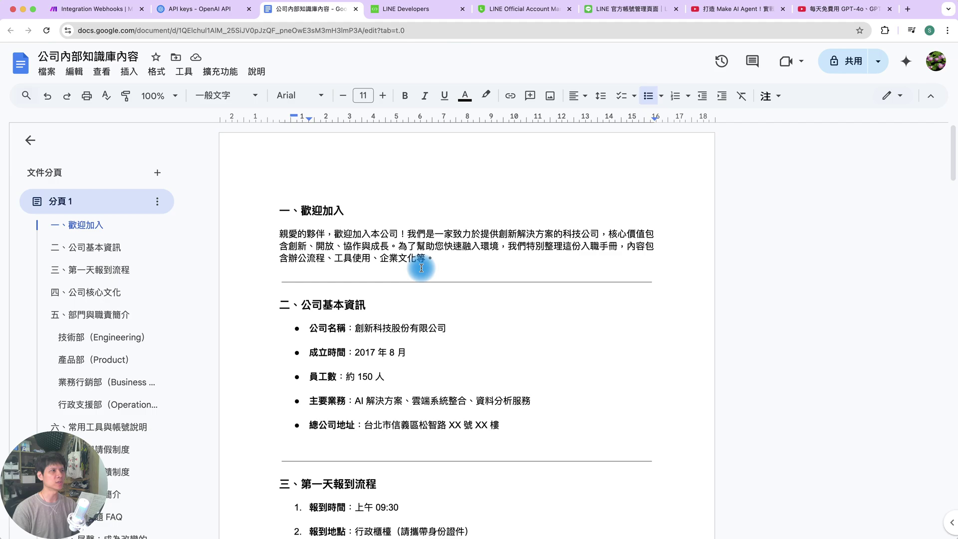
{"action": "scroll", "coordinate": [427, 360], "scroll_direction": "down", "scroll_amount": 20}
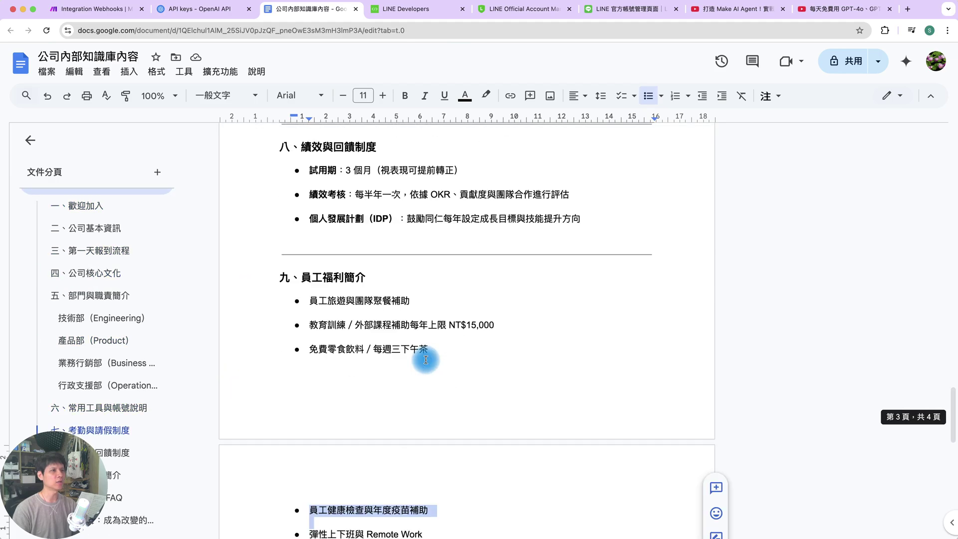
{"action": "scroll", "coordinate": [427, 360], "scroll_direction": "up", "scroll_amount": 20}
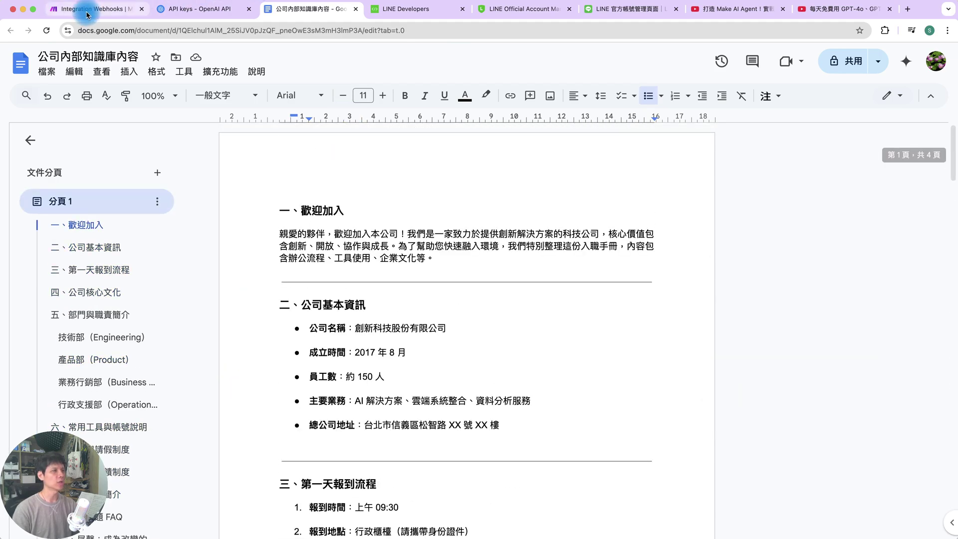
{"action": "left_click", "coordinate": [87, 14]}
Create a Google connection for the Google Docs module, granting Make all requested Drive and Docs access.
{"action": "left_click", "coordinate": [599, 231]}
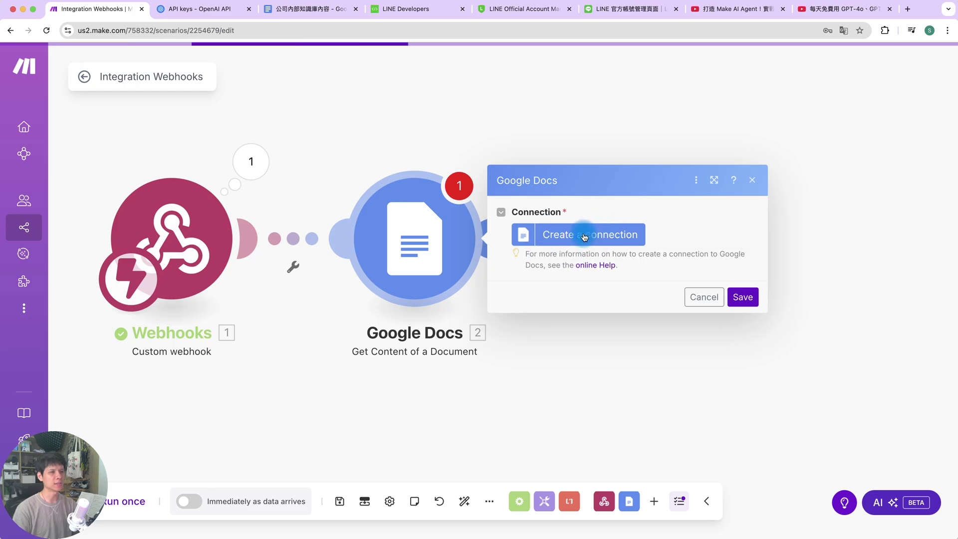
{"action": "left_click", "coordinate": [475, 357]}
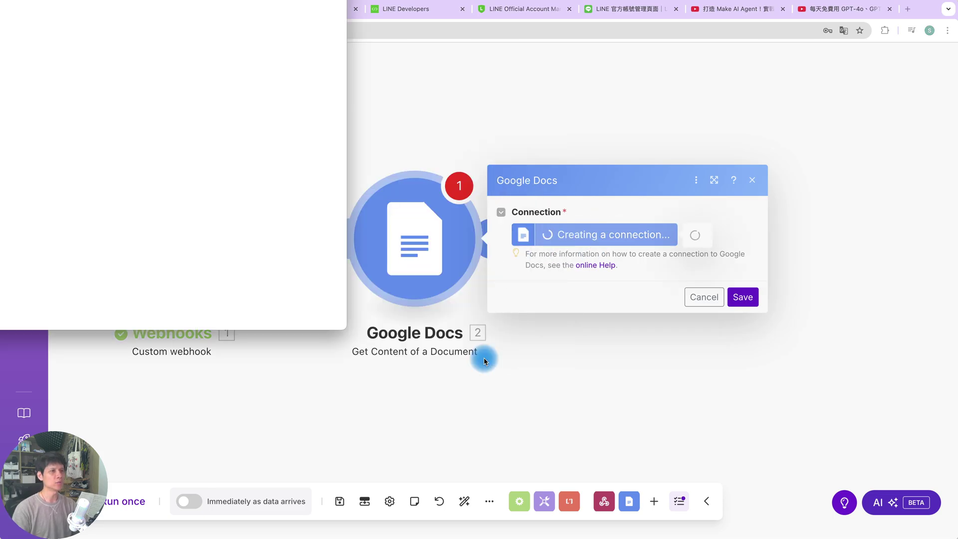
{"action": "left_click", "coordinate": [146, 43]}
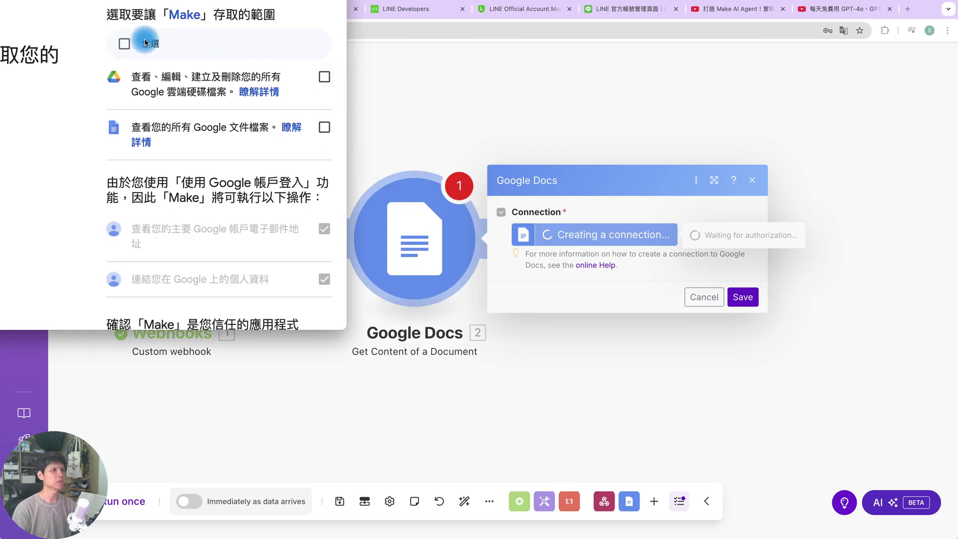
{"action": "scroll", "coordinate": [225, 214], "scroll_direction": "down", "scroll_amount": 5}
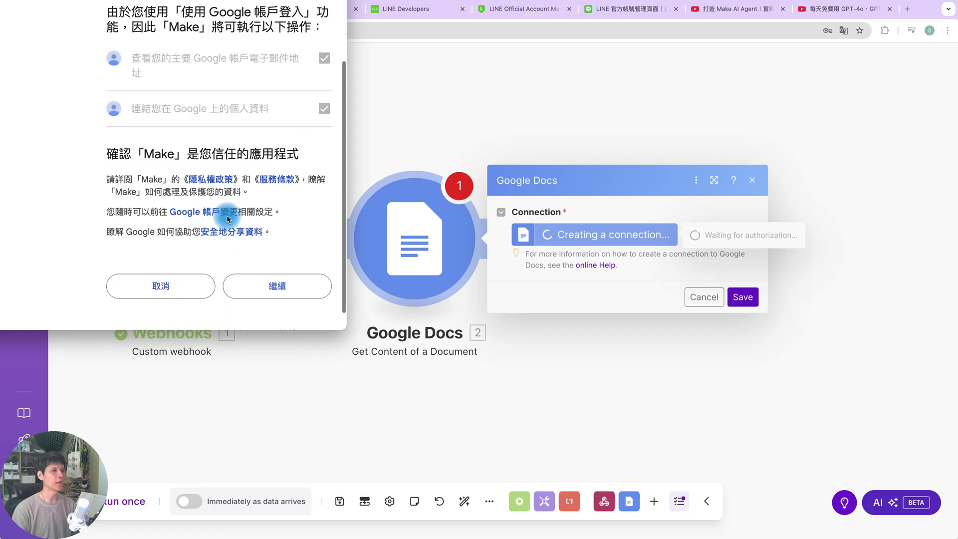
{"action": "left_click", "coordinate": [283, 273]}
Set Get Content of a Document to By Dropdown, choose 公司內部知識庫內容 from My Drive, and save the module.
{"action": "left_click", "coordinate": [592, 228]}
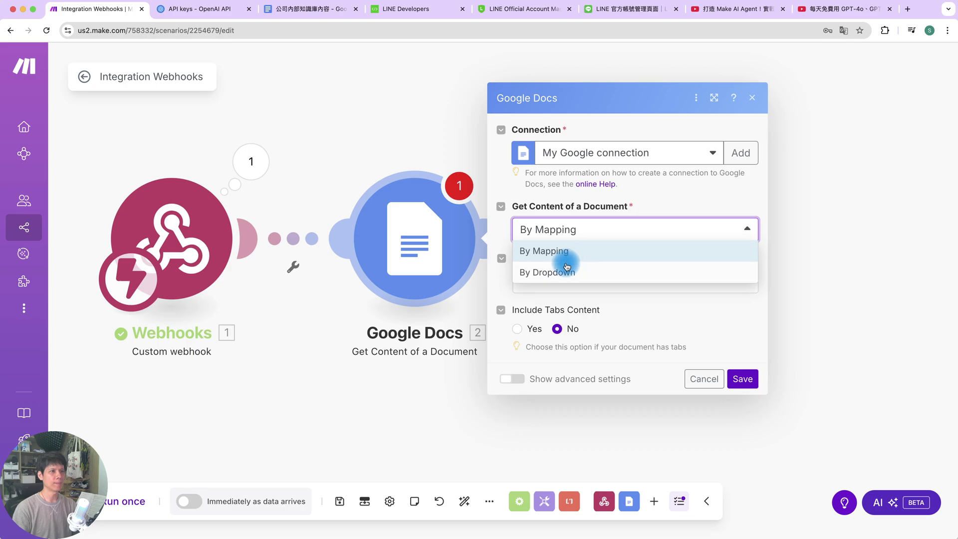
{"action": "left_click", "coordinate": [583, 274]}
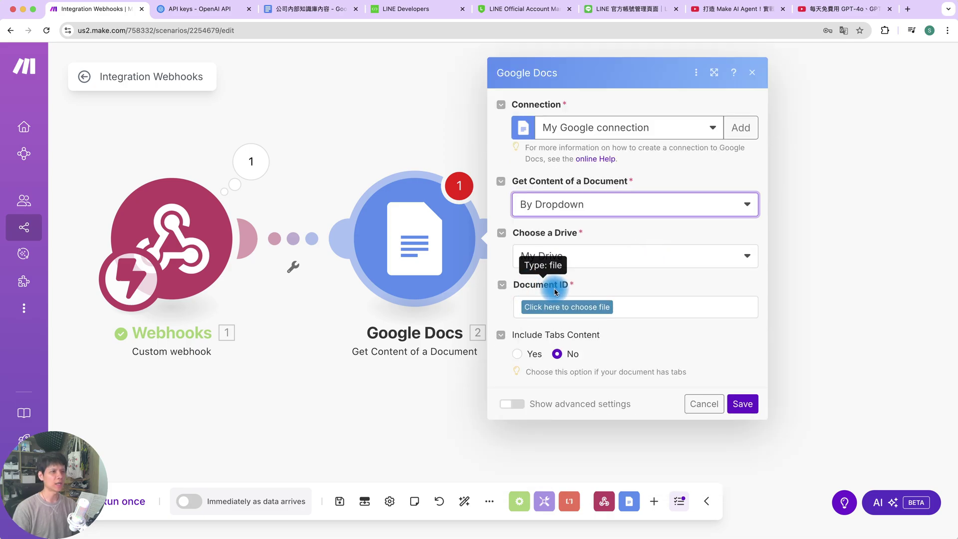
{"action": "left_click", "coordinate": [562, 310]}
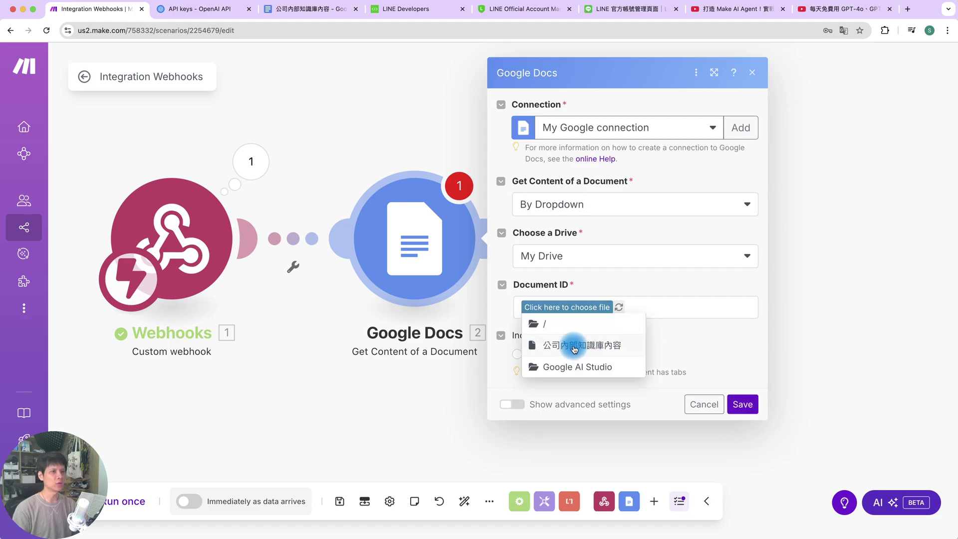
{"action": "left_click", "coordinate": [590, 350]}
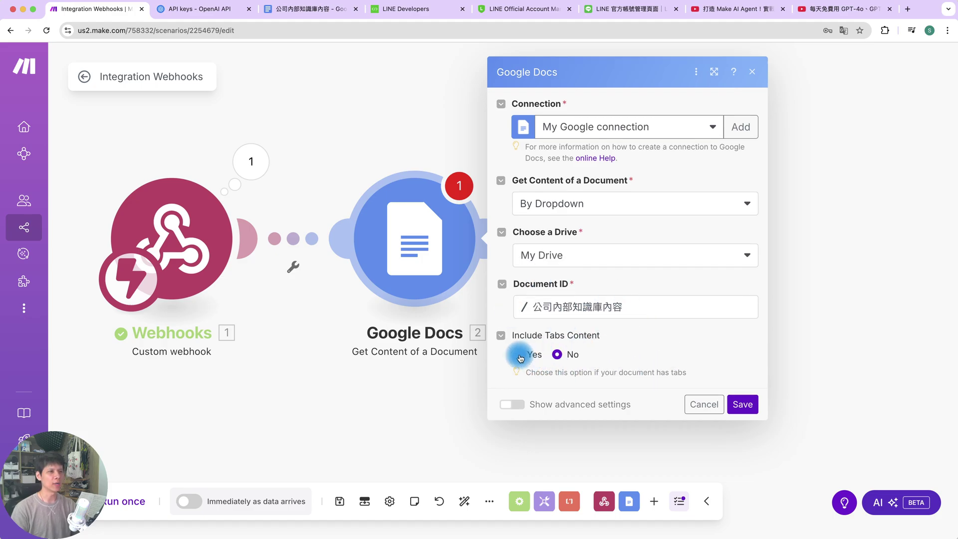
{"action": "left_click", "coordinate": [742, 404]}
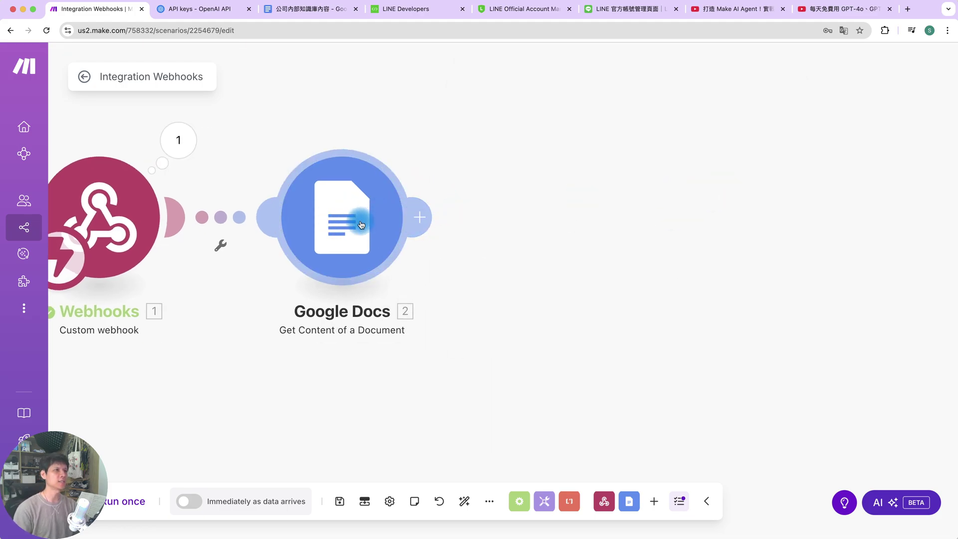
Add a Make AI Agents Run an agent module after Google Docs and choose the 湯湯水水AI小客服 agent.
{"action": "left_click", "coordinate": [425, 218]}
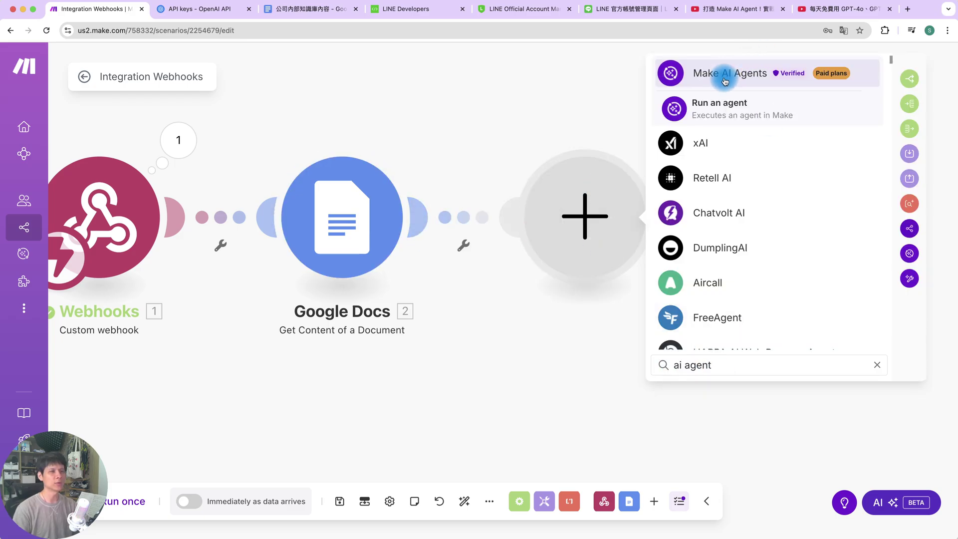
{"action": "left_click", "coordinate": [720, 115]}
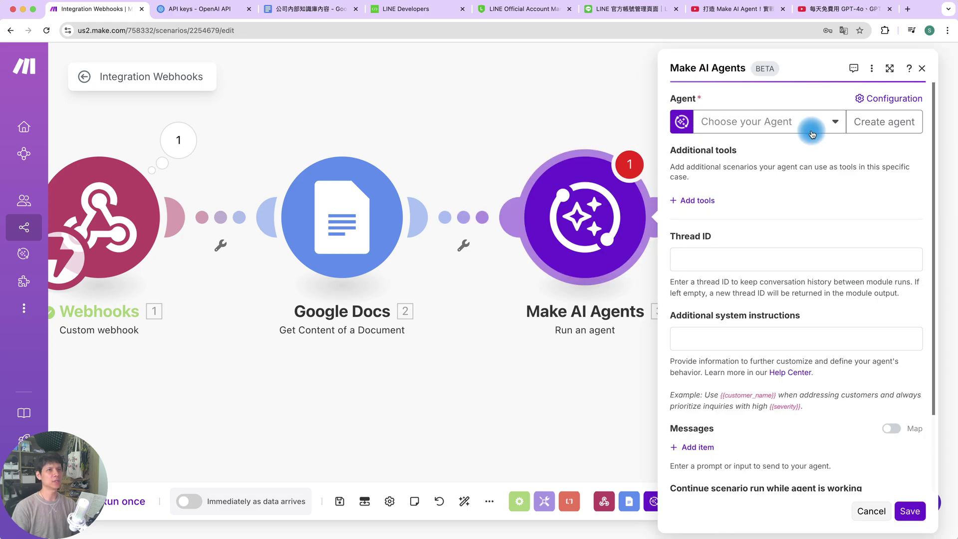
{"action": "left_click", "coordinate": [746, 121]}
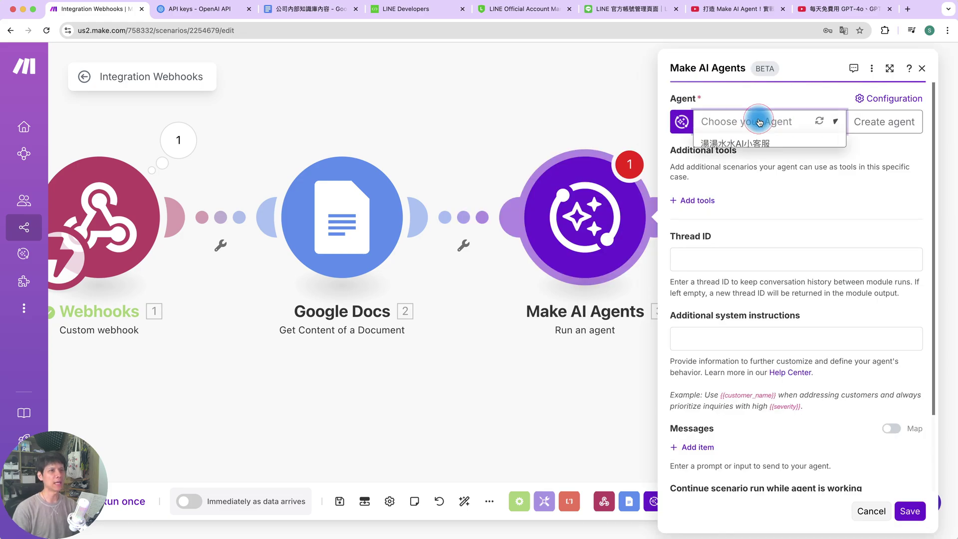
{"action": "left_click", "coordinate": [749, 146]}
Open the agent module's Thread ID for entry and review its additional tools, system instructions and Messages settings.
{"action": "scroll", "coordinate": [773, 224], "scroll_direction": "down", "scroll_amount": 3}
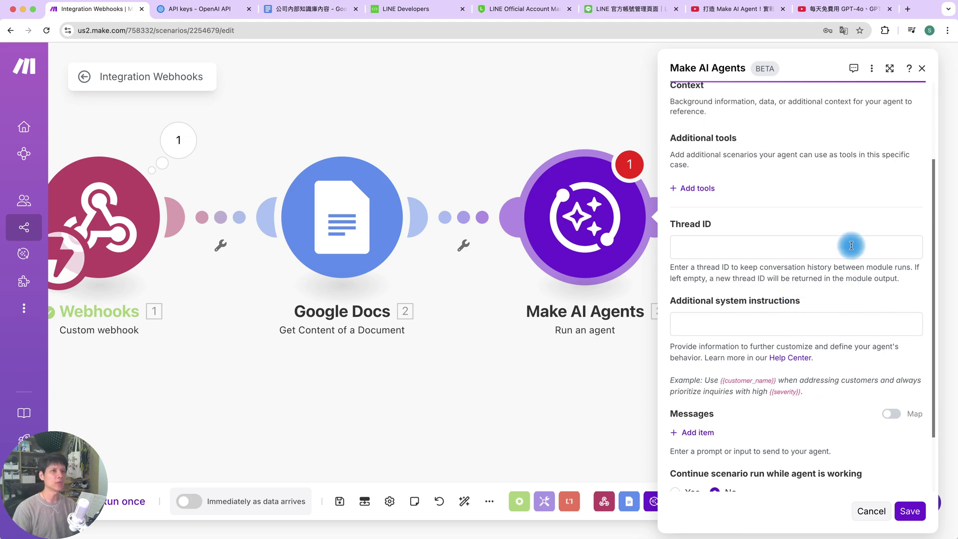
{"action": "left_click", "coordinate": [760, 248]}
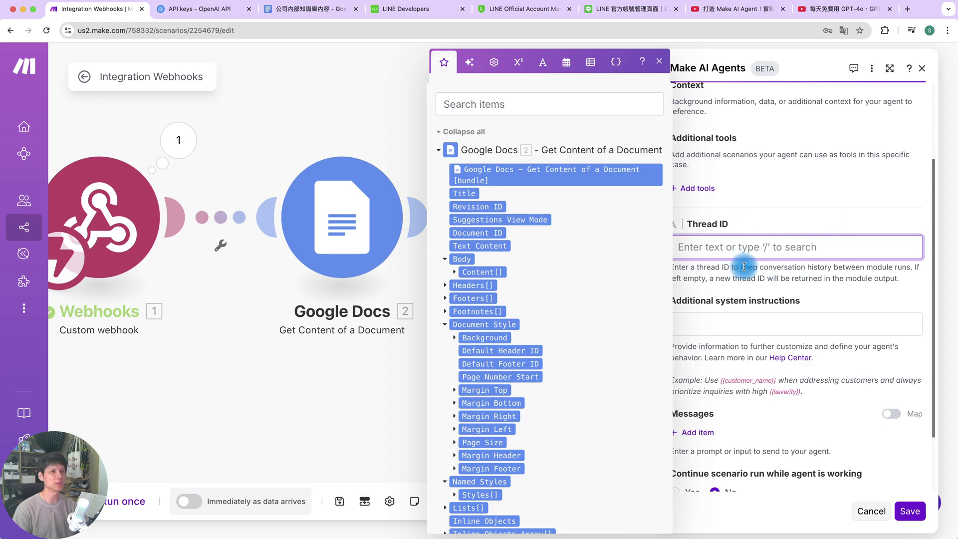
{"action": "scroll", "coordinate": [761, 262], "scroll_direction": "down", "scroll_amount": 2}
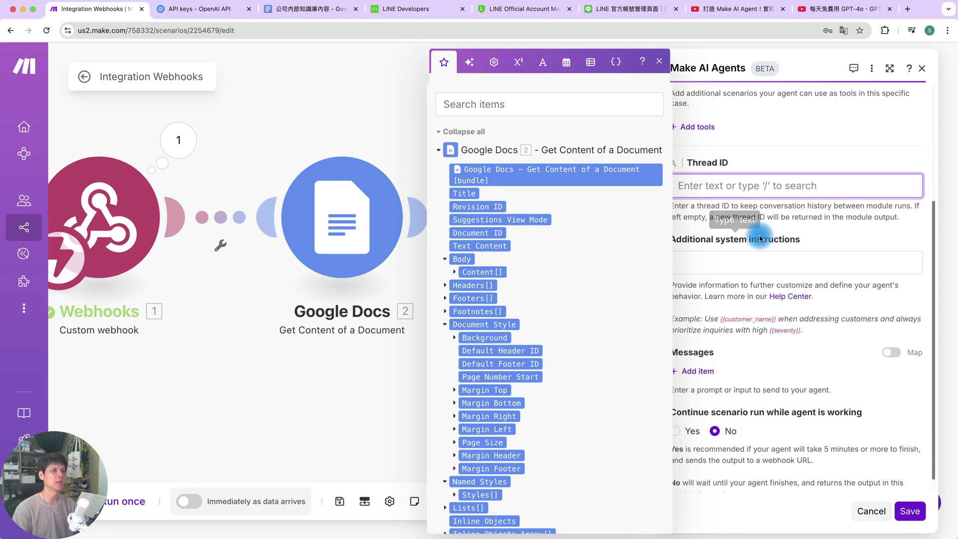
{"action": "scroll", "coordinate": [781, 218], "scroll_direction": "up", "scroll_amount": 5}
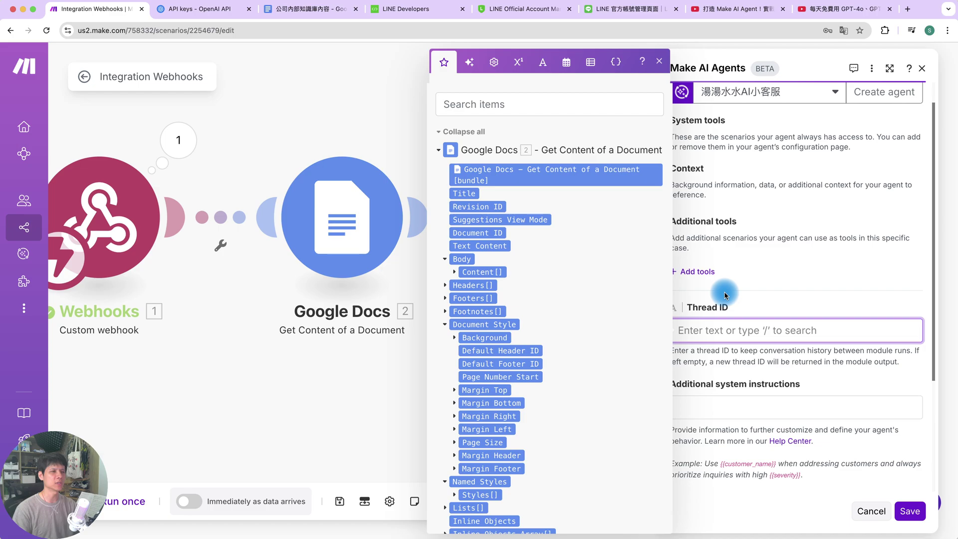